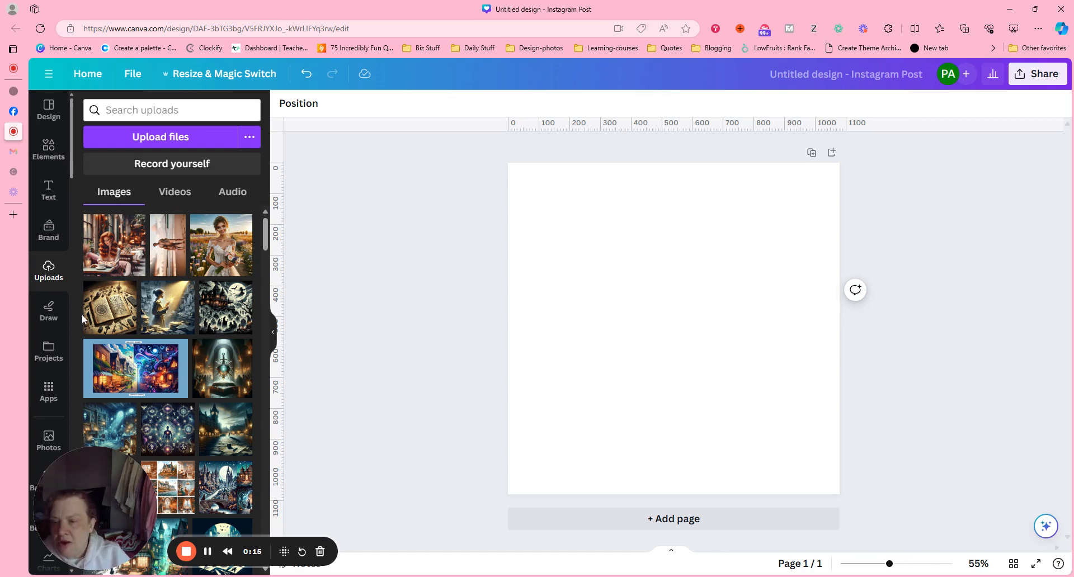
Step: Add the uploaded open spell book image to the blank page and set it as the page background
left_click(110, 318)
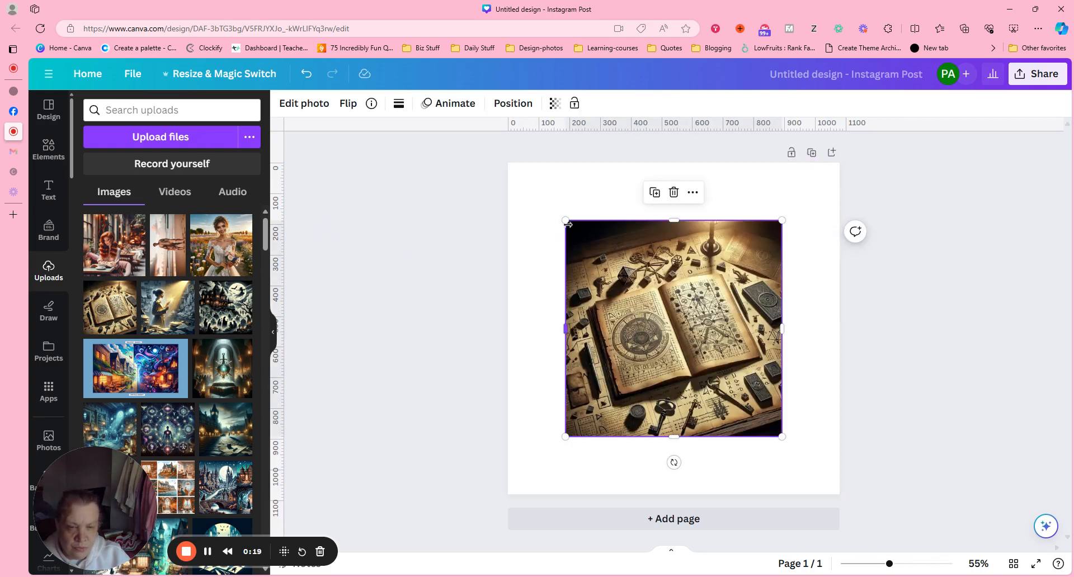
left_click(694, 193)
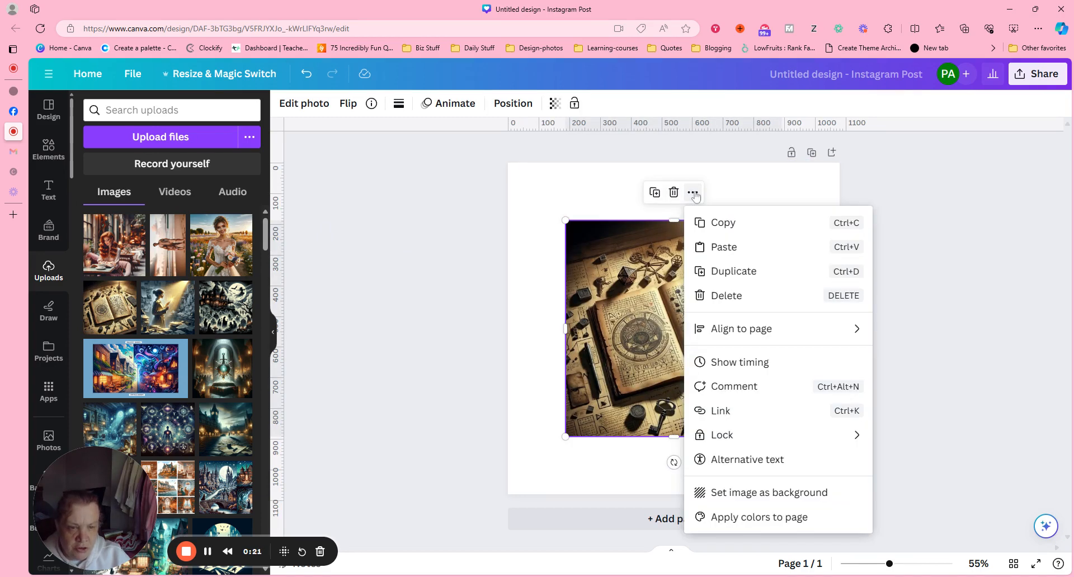
left_click(823, 492)
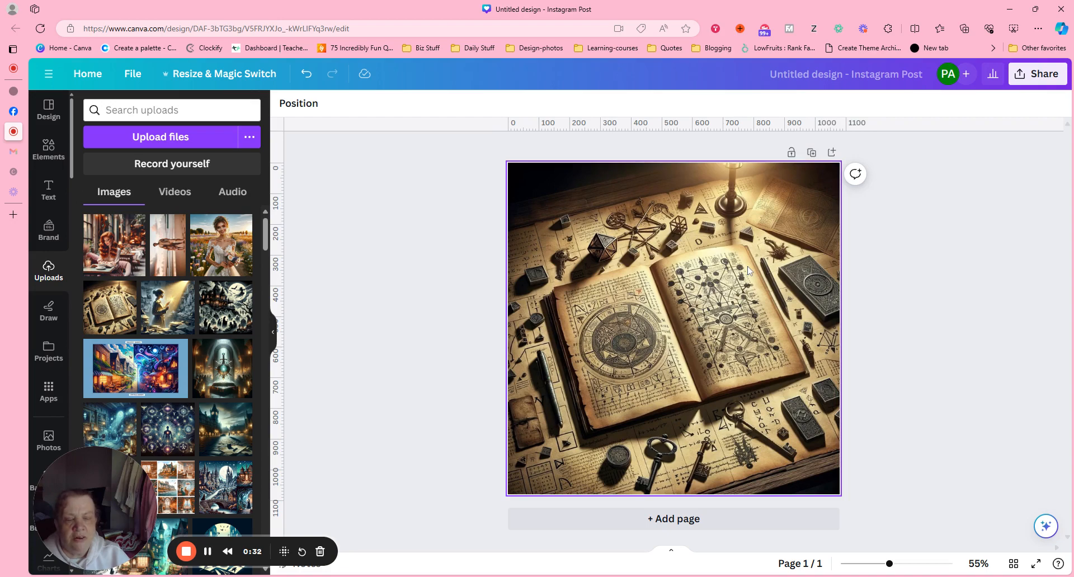
left_click(746, 216)
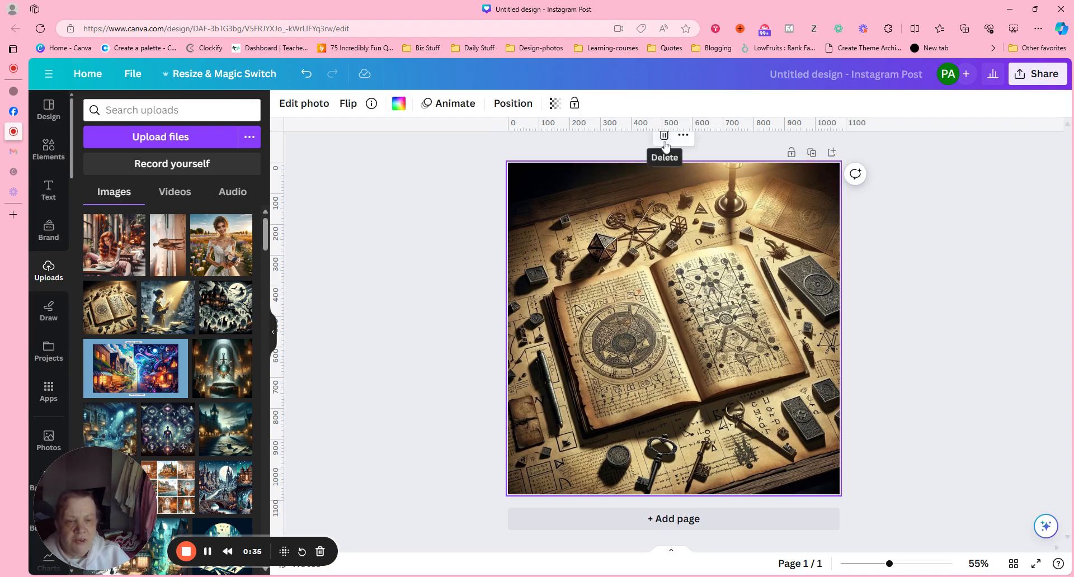
Step: Add two blank pages after the spell book page
left_click(641, 519)
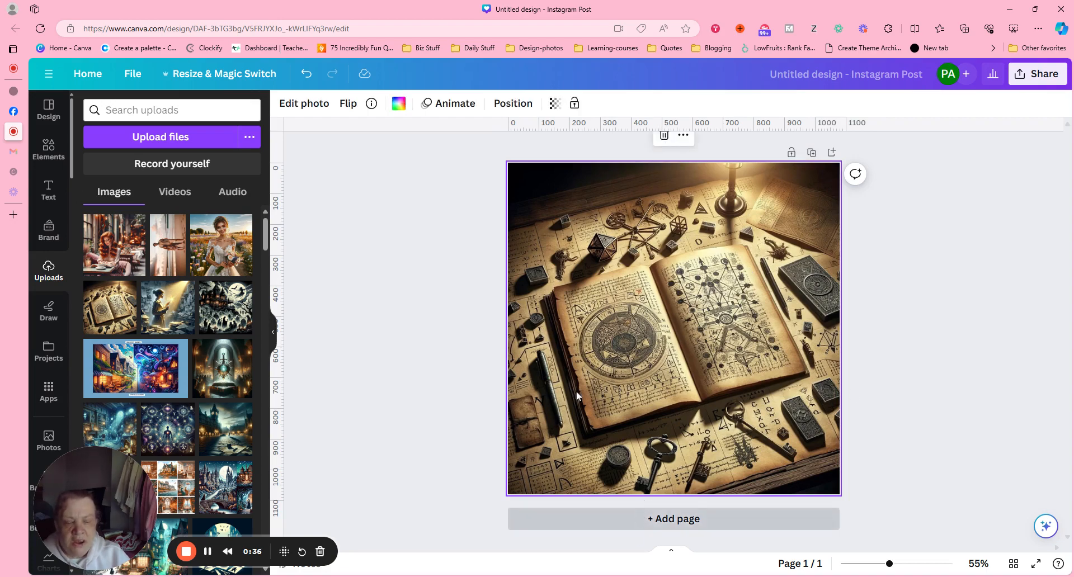
left_click(715, 520)
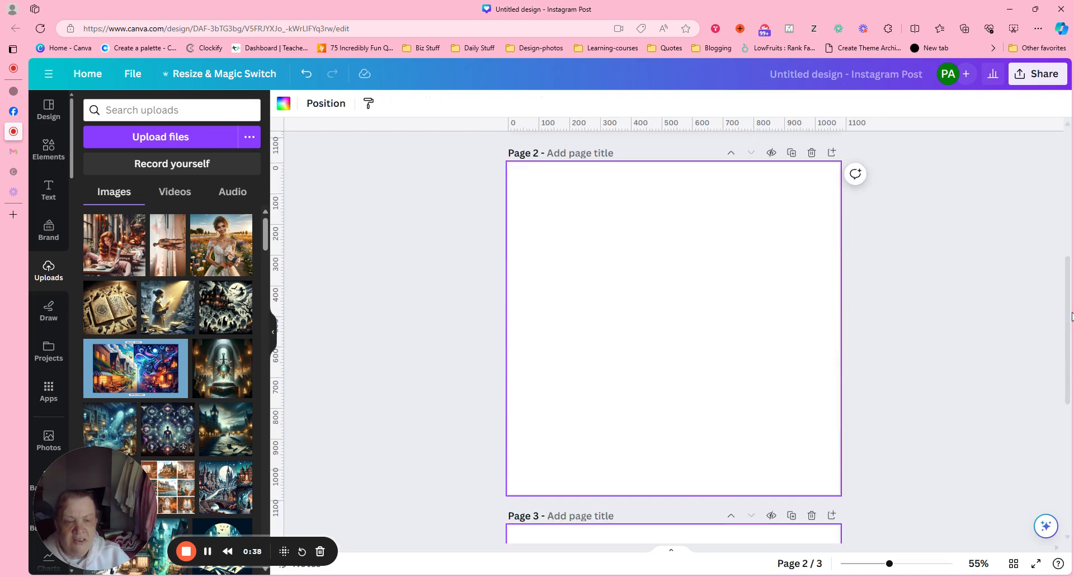
scroll(940, 413, "up", 6)
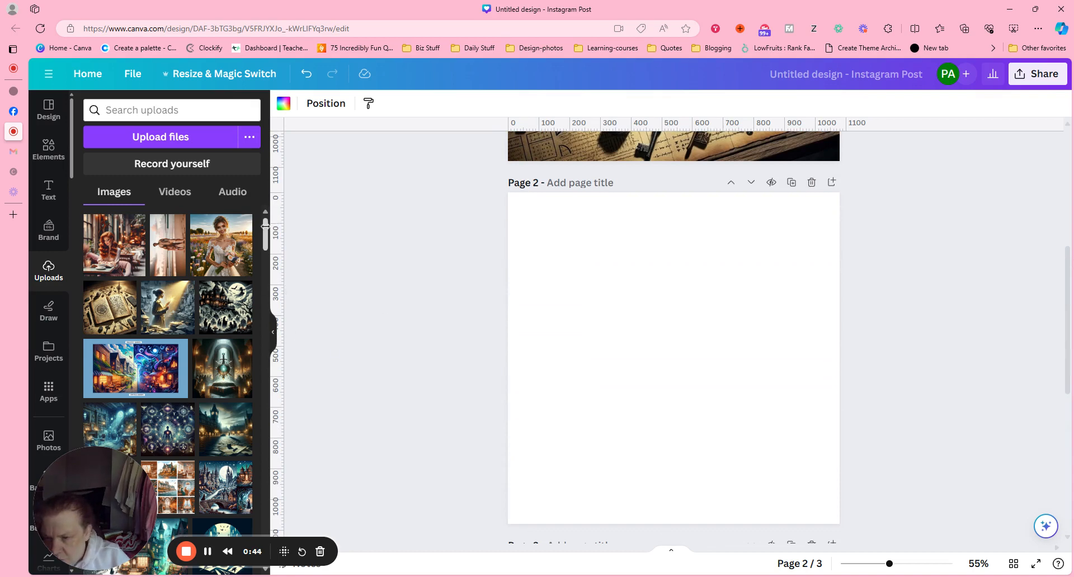
Step: Add the uploaded trench-coat detective image to page 2 and set it as that page's background
left_click_drag(265, 230, 261, 279)
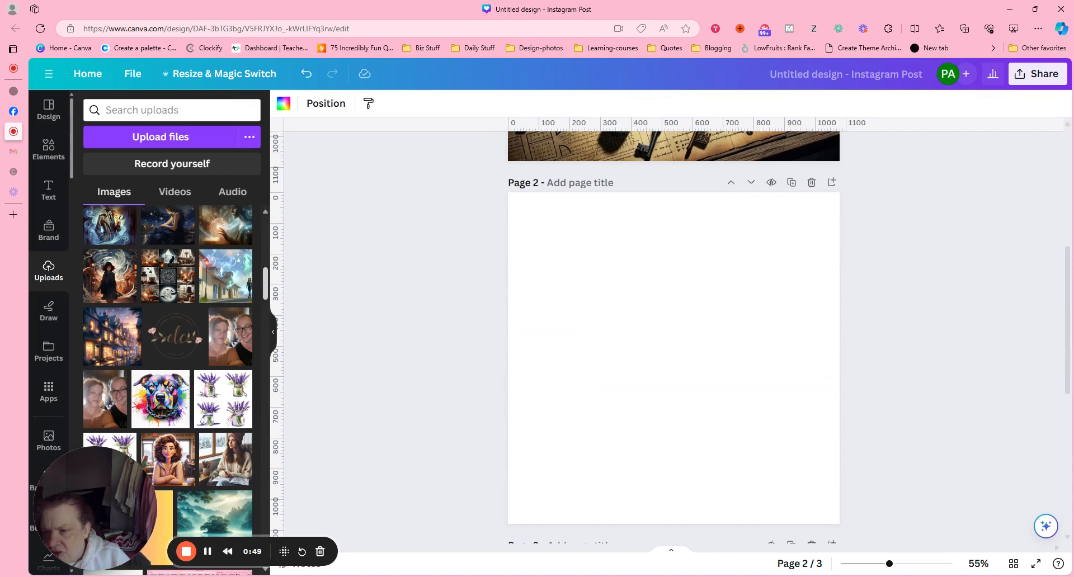
left_click_drag(262, 283, 262, 275)
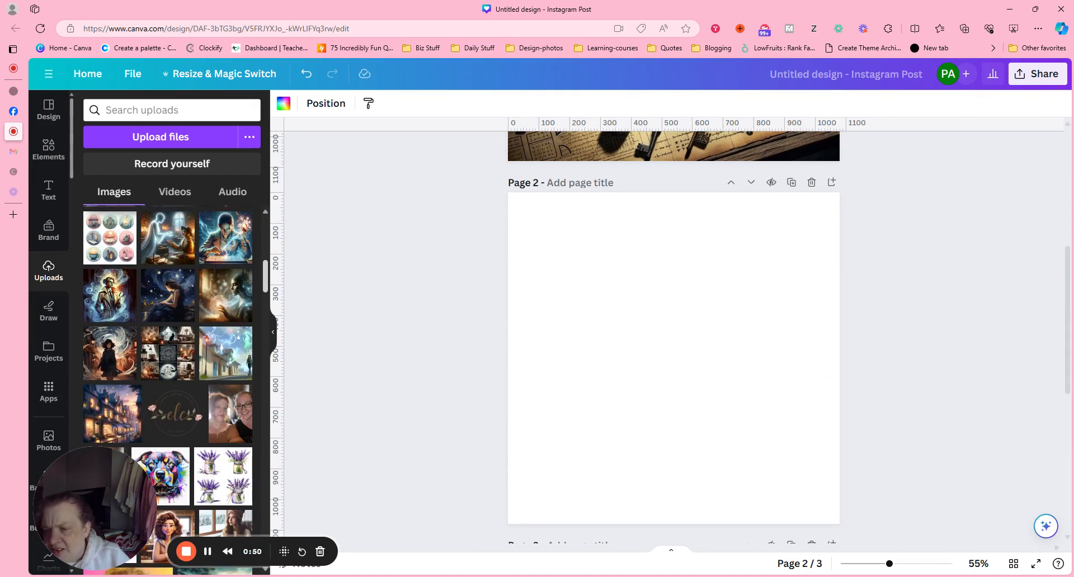
left_click(108, 315)
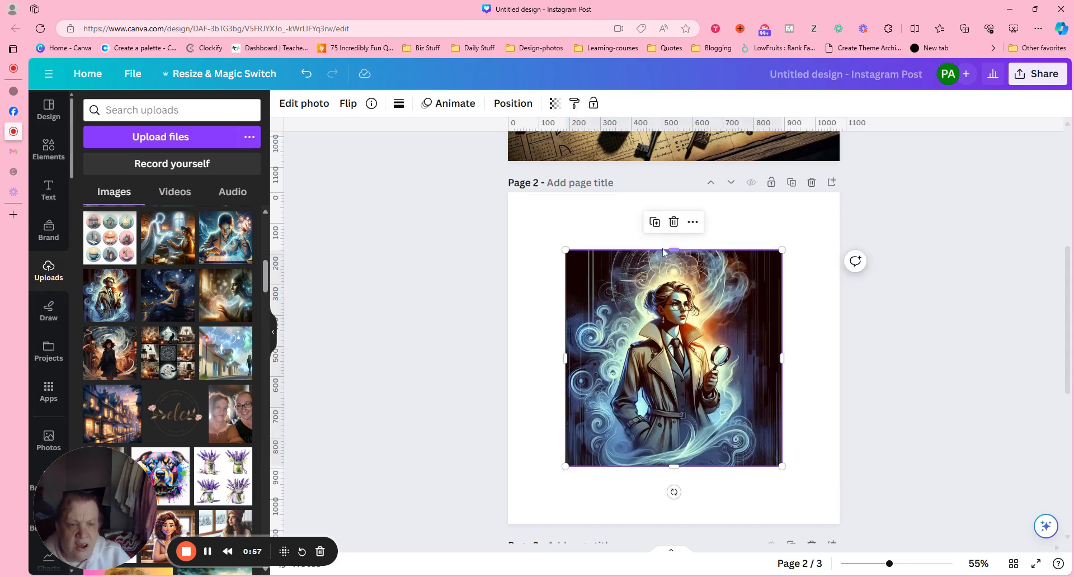
left_click(692, 222)
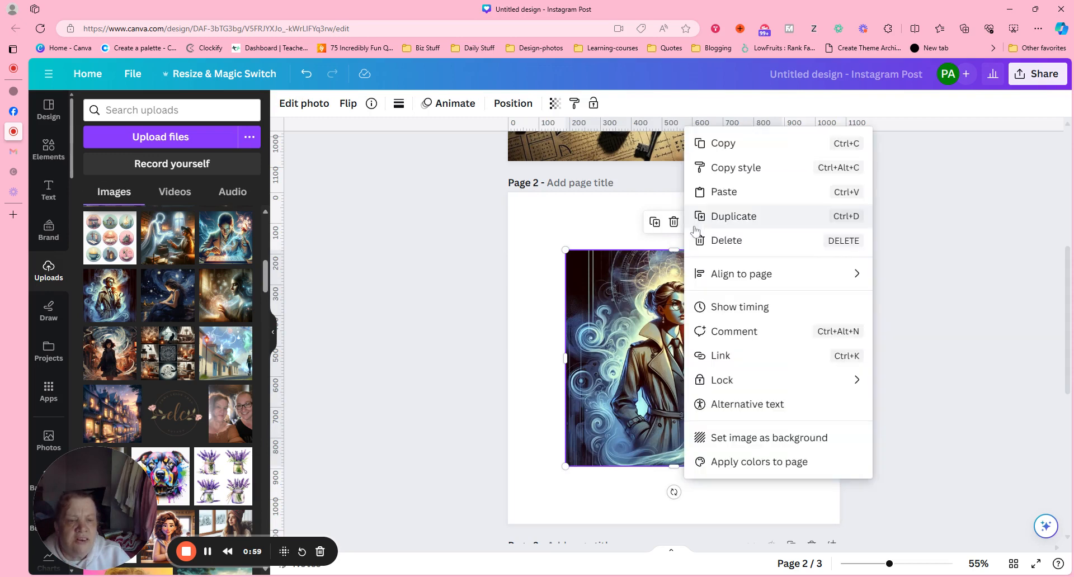
left_click(809, 439)
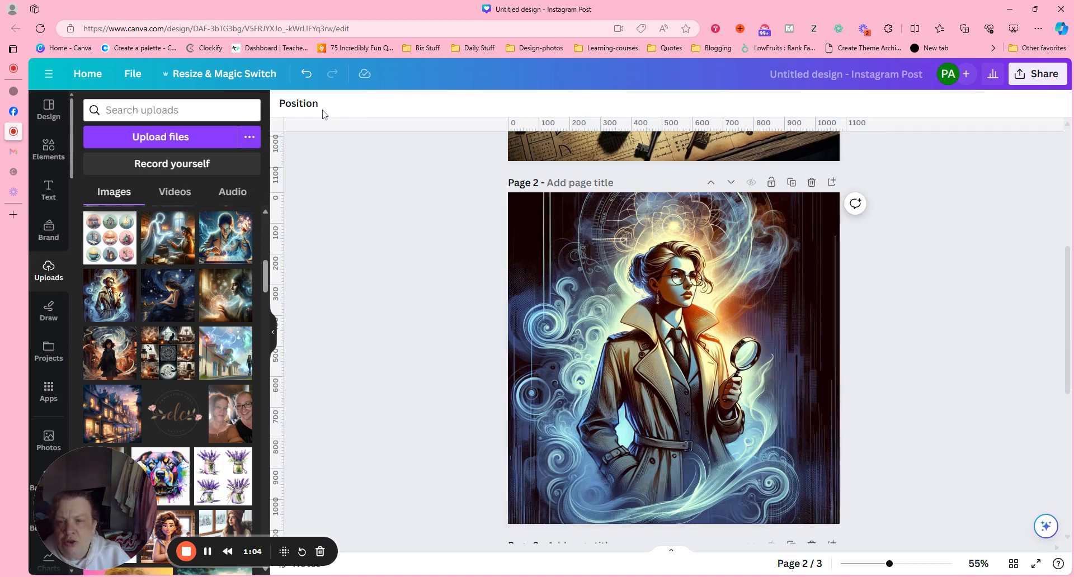
Step: Separate the detective from page 2's background with Magic Grab and move the figure onto page 3
left_click(619, 282)
left_click(315, 105)
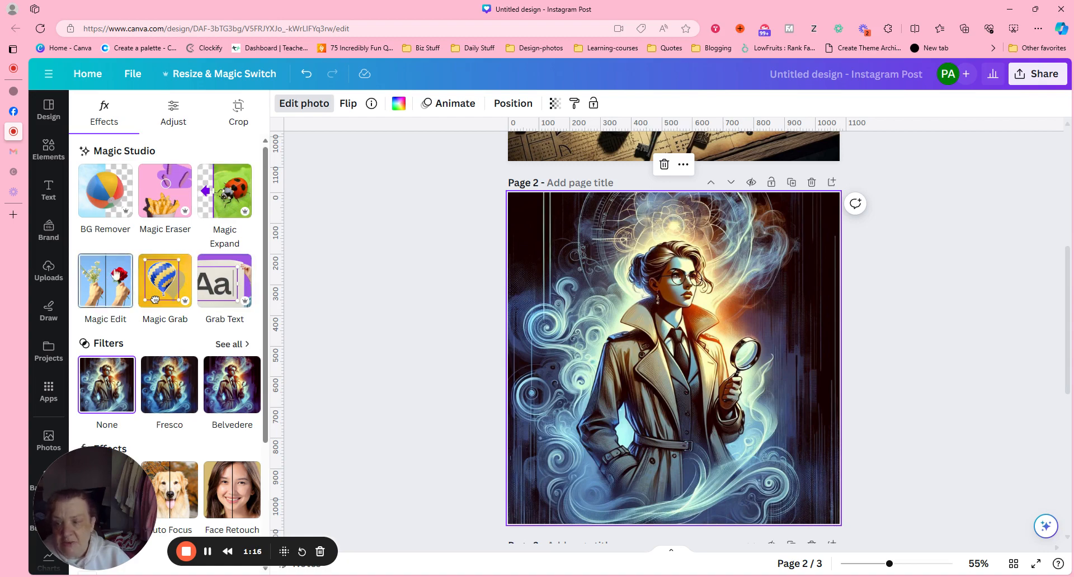
left_click(155, 299)
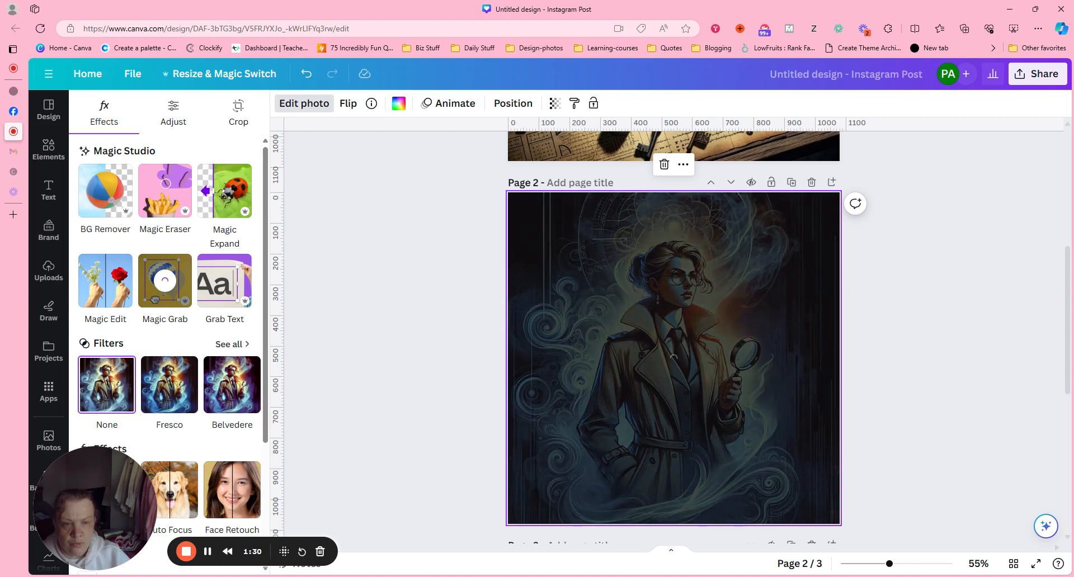
scroll(670, 336, "down", 3)
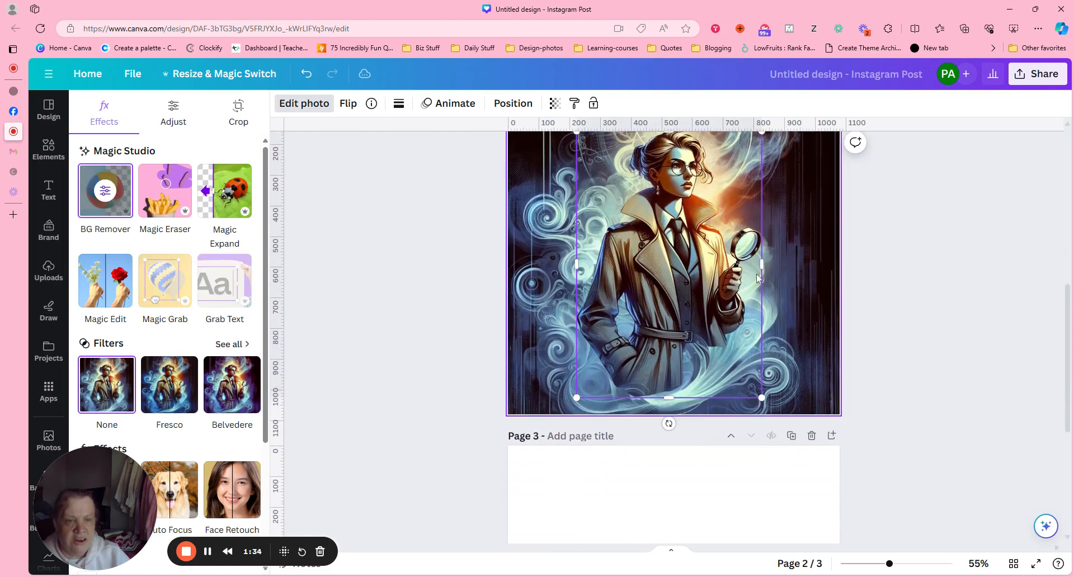
left_click_drag(651, 245, 642, 456)
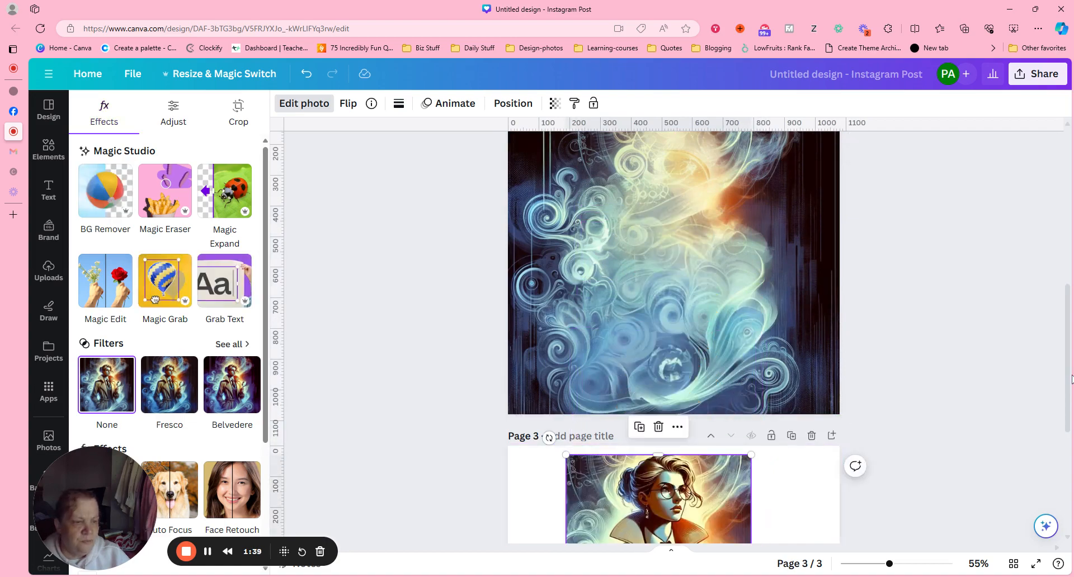
Step: Blur the whole background image on page 2 with an intensity of 69
scroll(1071, 379, "up", 3)
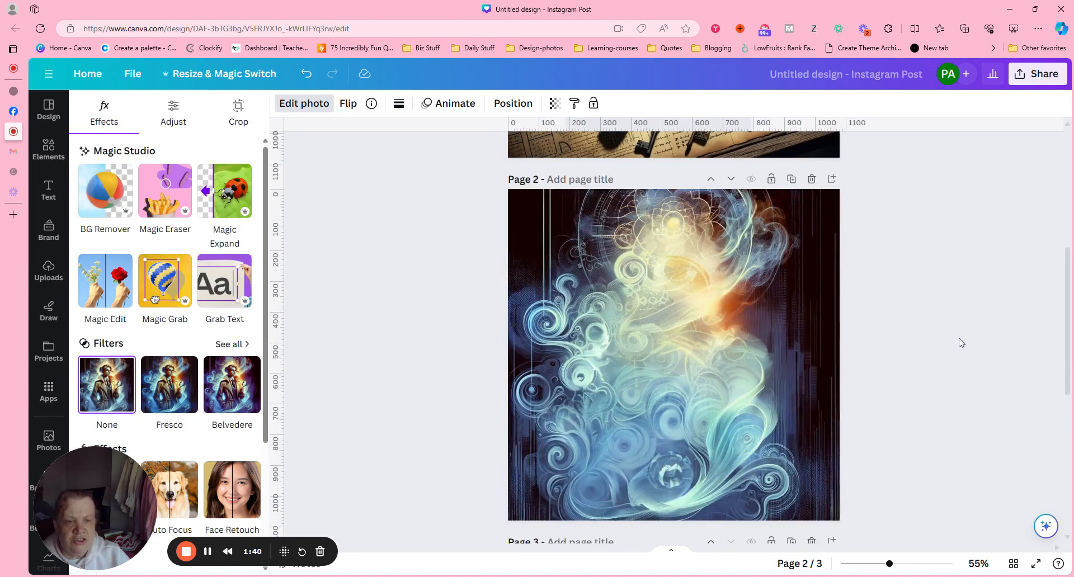
left_click(558, 316)
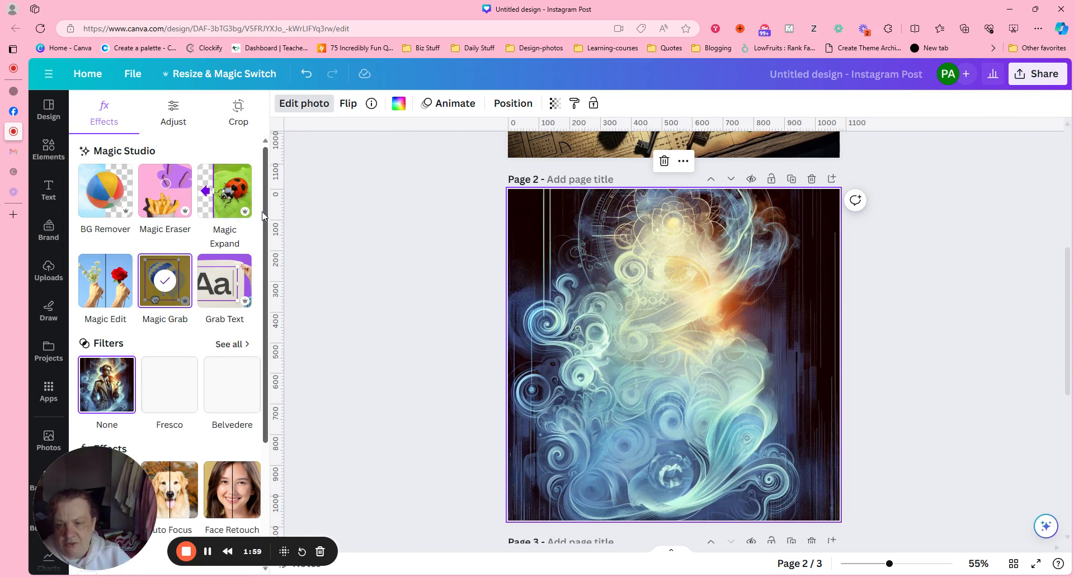
scroll(263, 216, "down", 3)
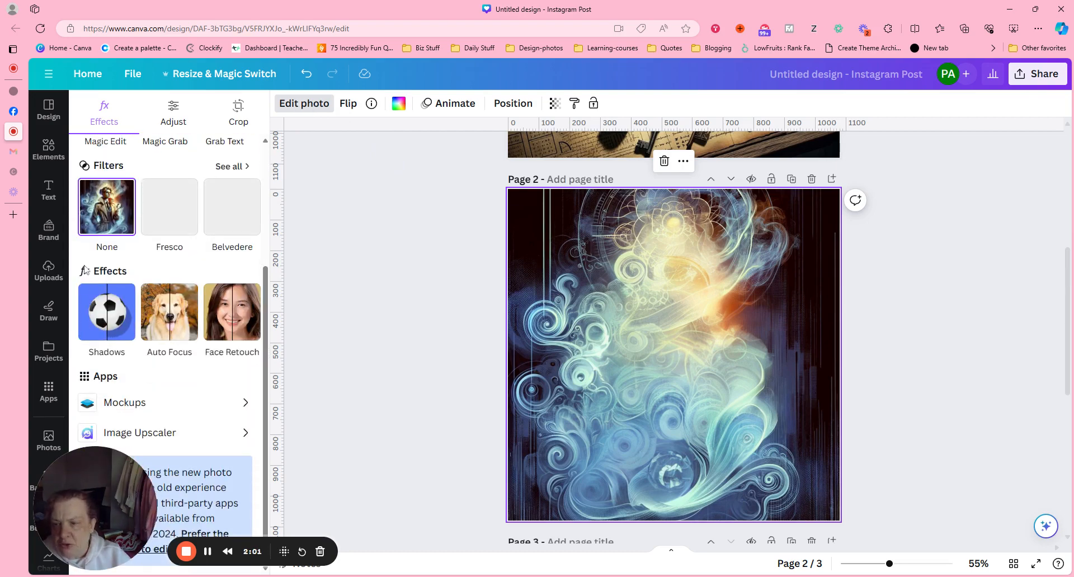
left_click(251, 312)
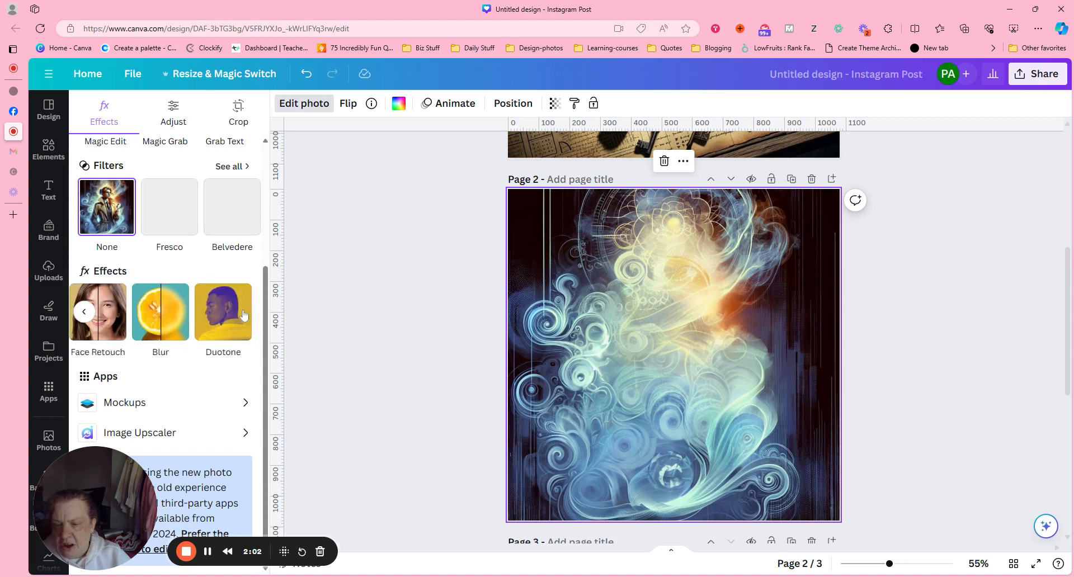
left_click(153, 316)
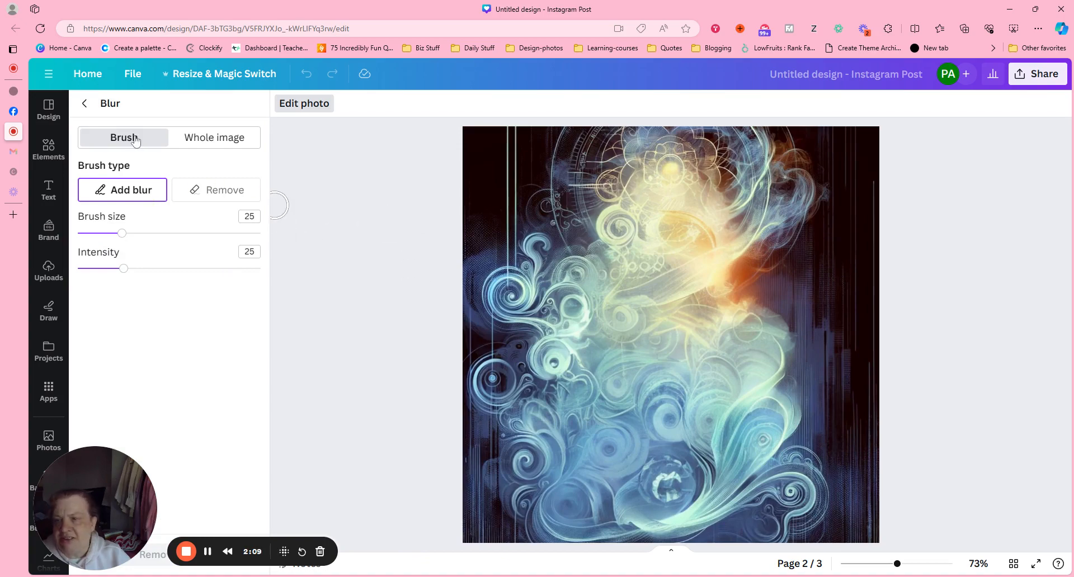
left_click(213, 141)
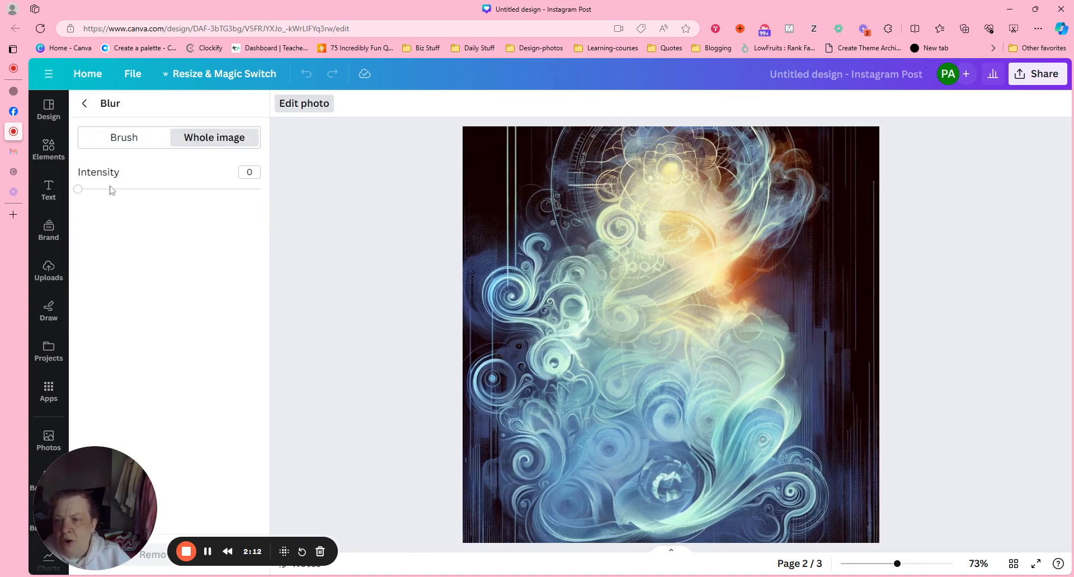
left_click_drag(80, 192, 206, 195)
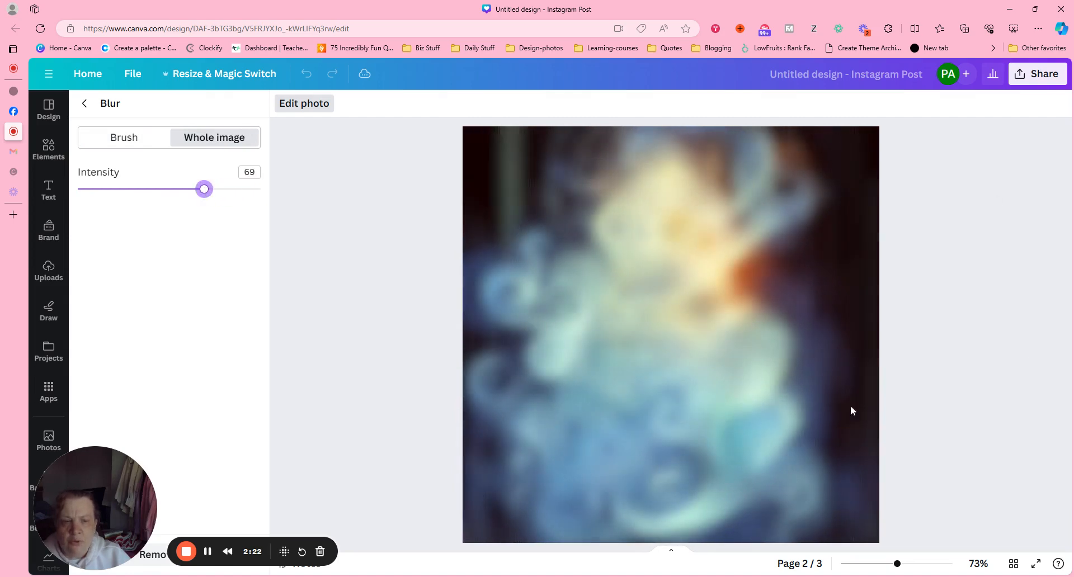
left_click(84, 103)
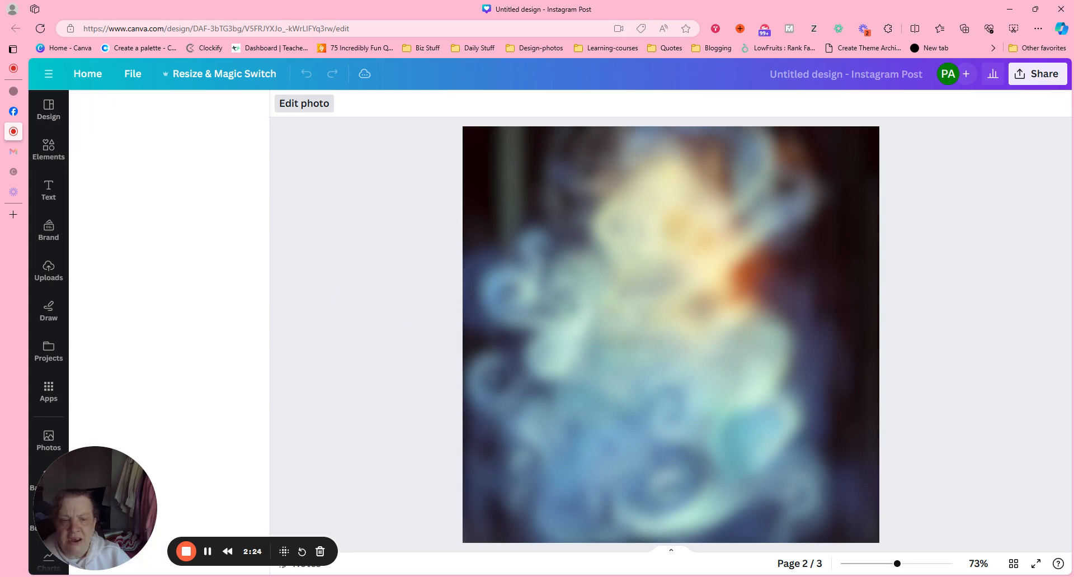
Step: Move the detective from page 3 back onto the blurred page 2 and remove the figure's background
scroll(1057, 381, "down", 3)
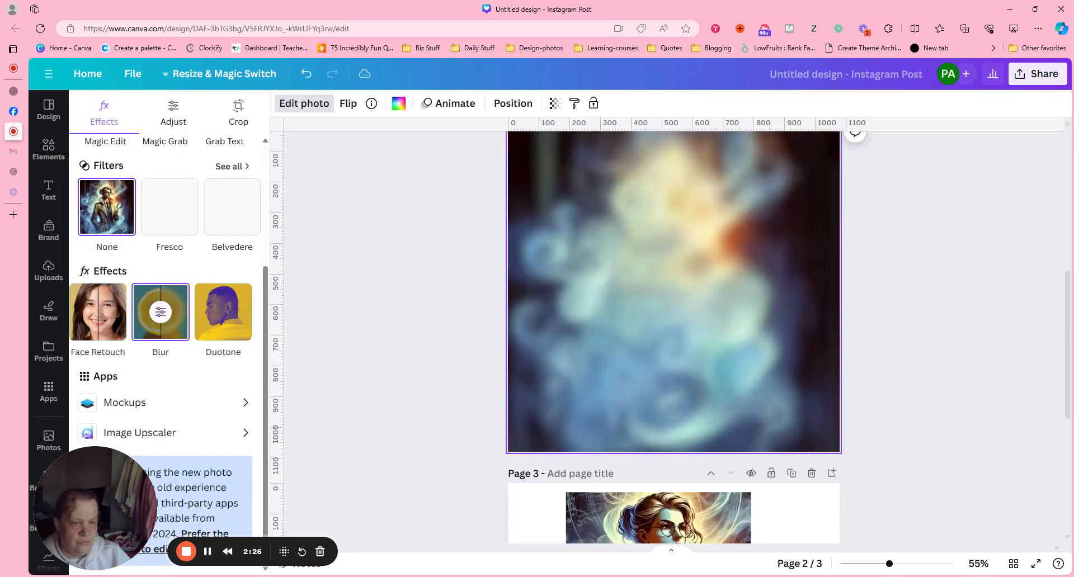
scroll(1046, 398, "up", 2)
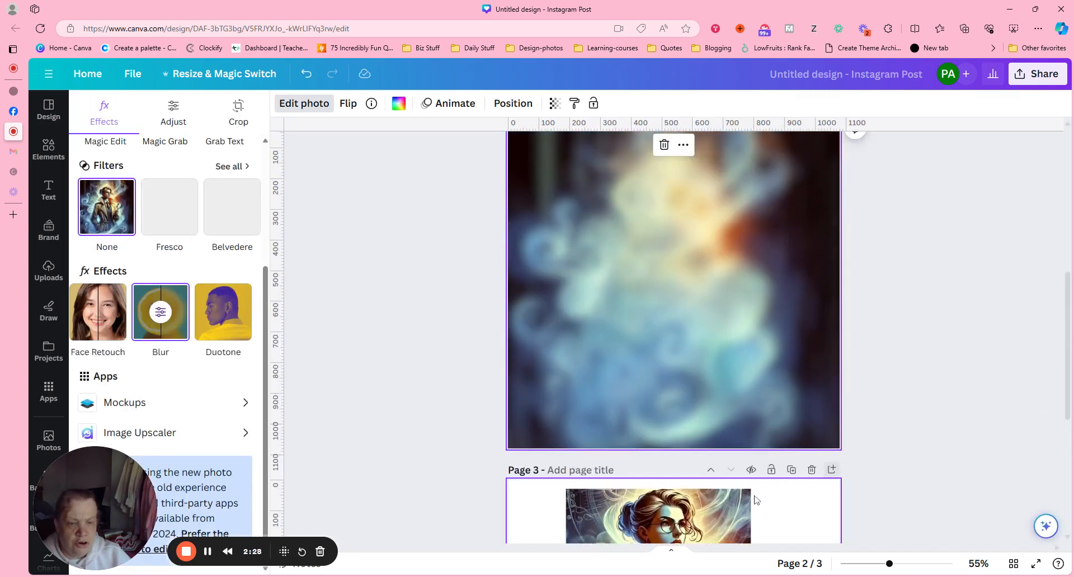
left_click_drag(725, 520, 735, 191)
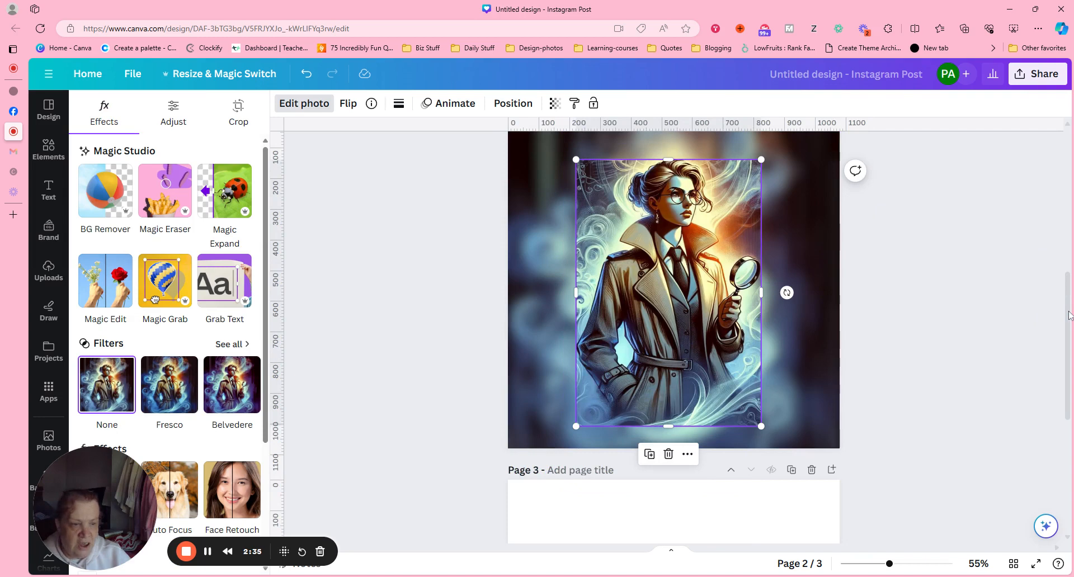
scroll(1068, 315, "up", 3)
scroll(1068, 315, "down", 2)
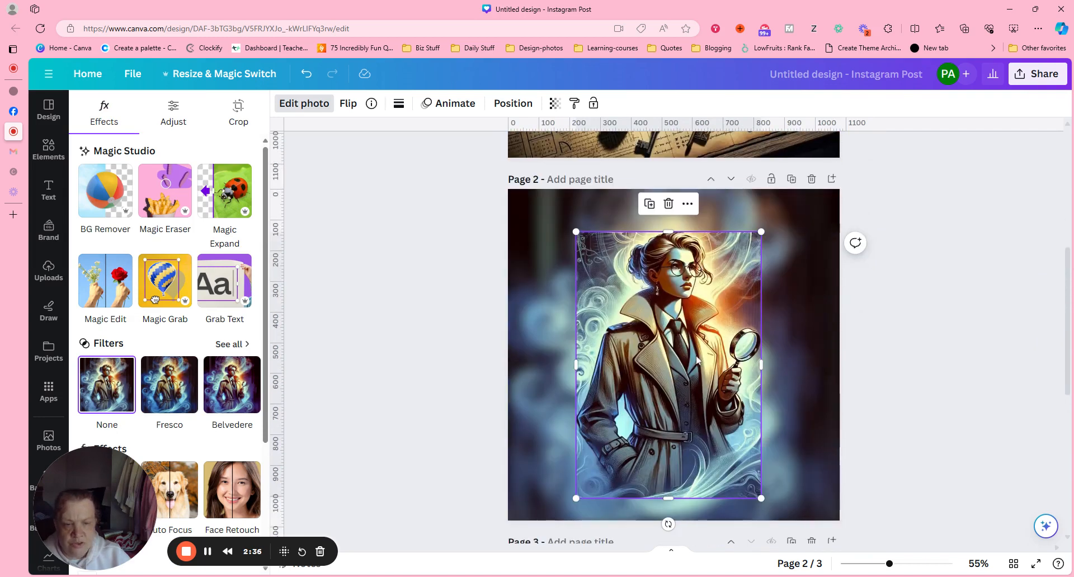
left_click(101, 200)
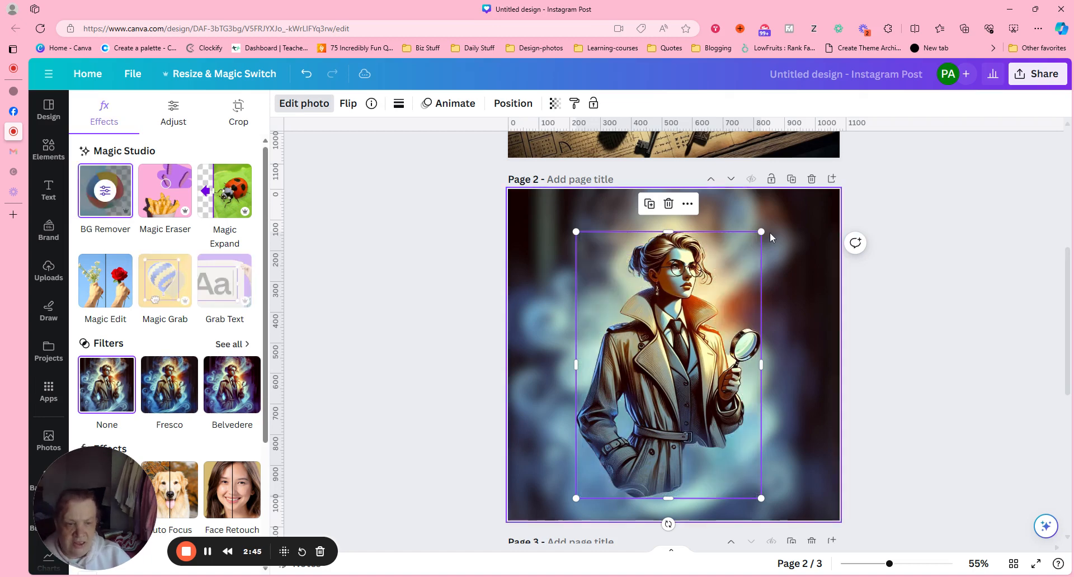
Step: Enlarge the detective cutout on page 2 and position it near the page's centre, with its head close to the upper edge
left_click_drag(762, 232, 866, 213)
left_click_drag(726, 265, 702, 358)
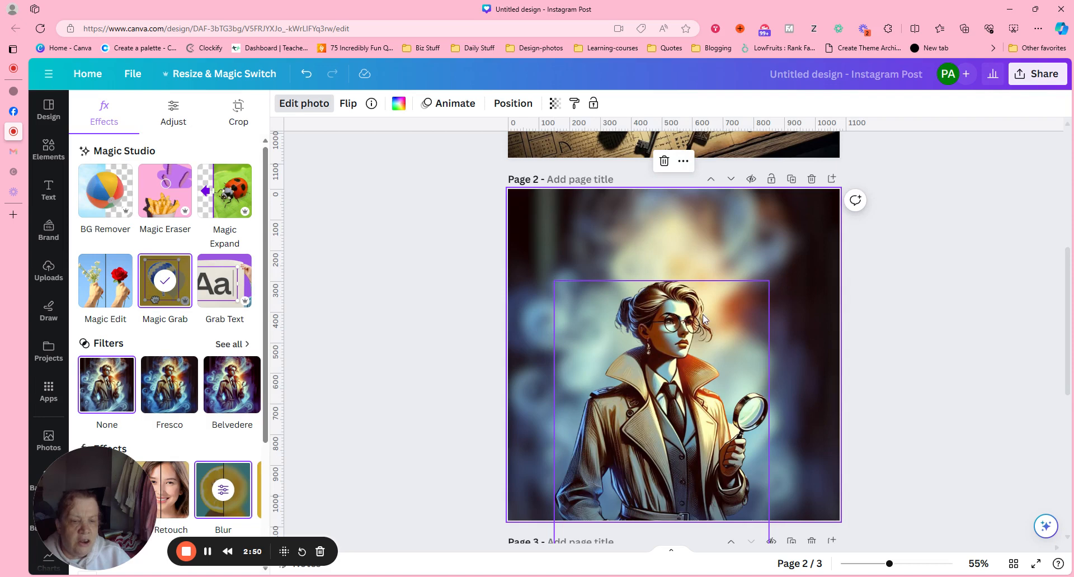
left_click_drag(777, 280, 837, 219)
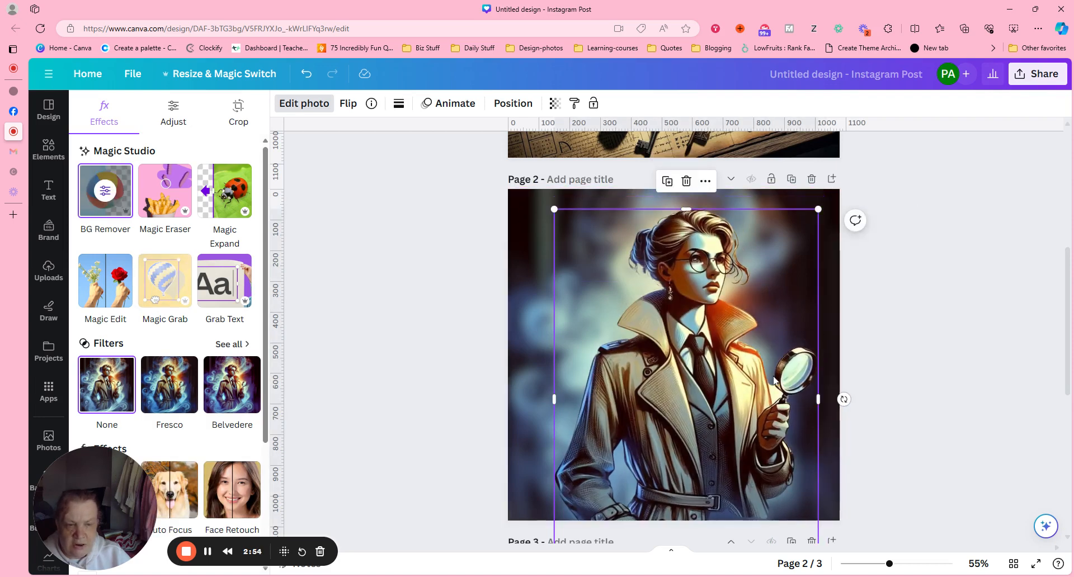
left_click_drag(764, 385, 800, 377)
left_click_drag(739, 391, 706, 385)
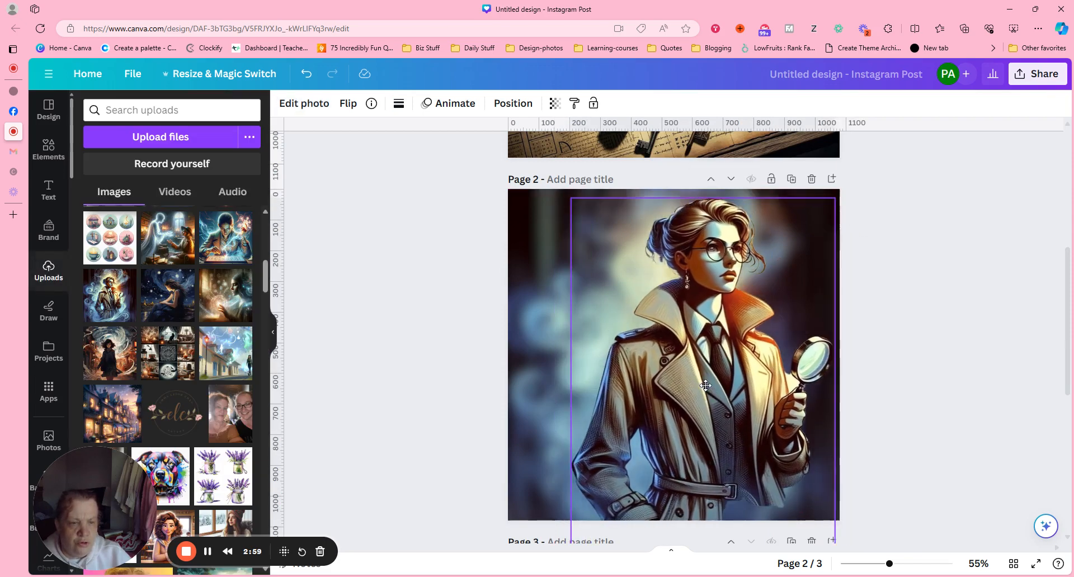
left_click(1044, 257)
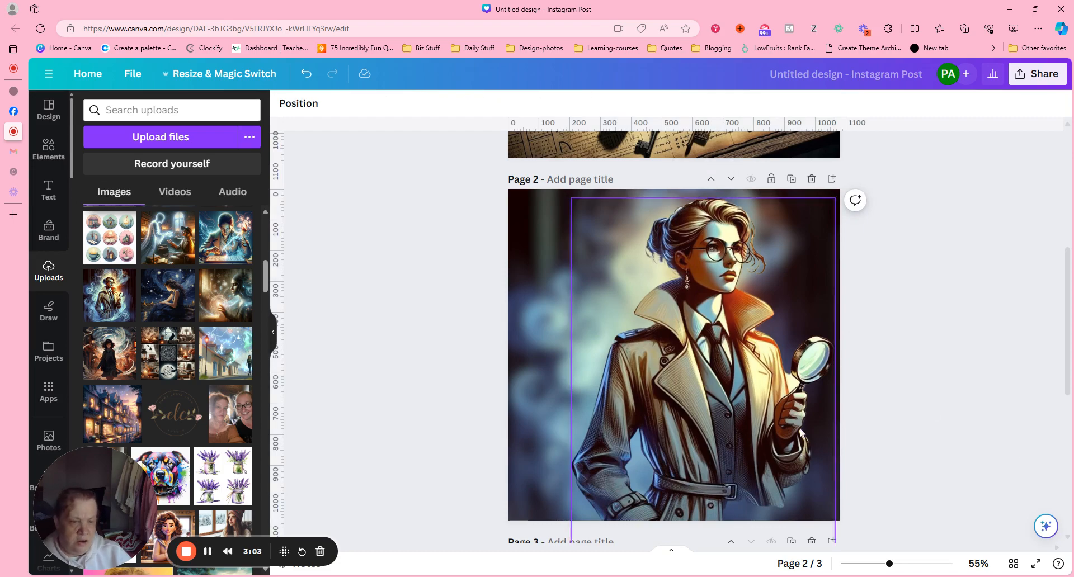
left_click_drag(800, 432, 773, 428)
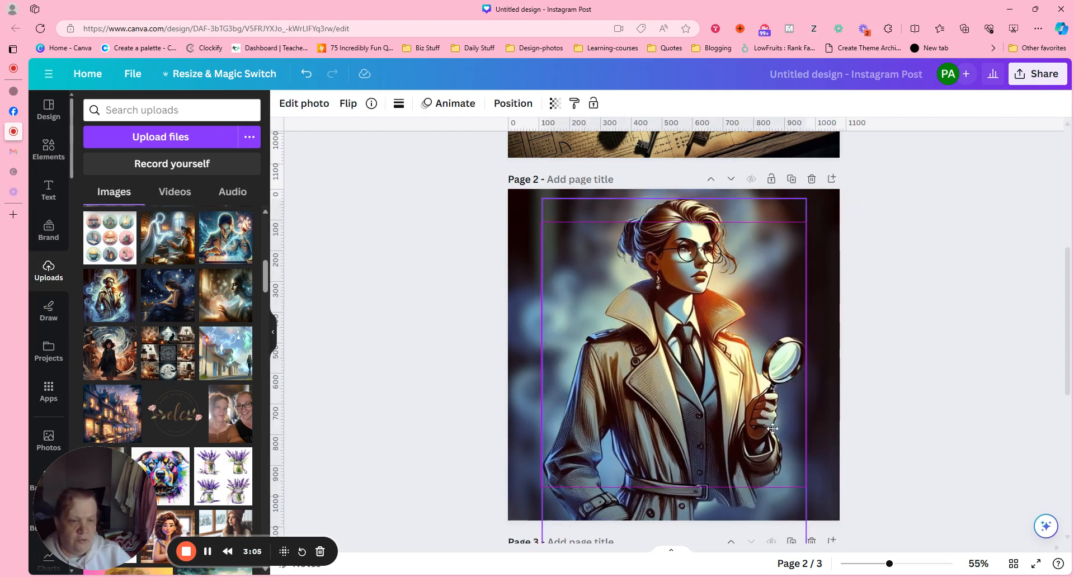
scroll(1020, 249, "up", 5)
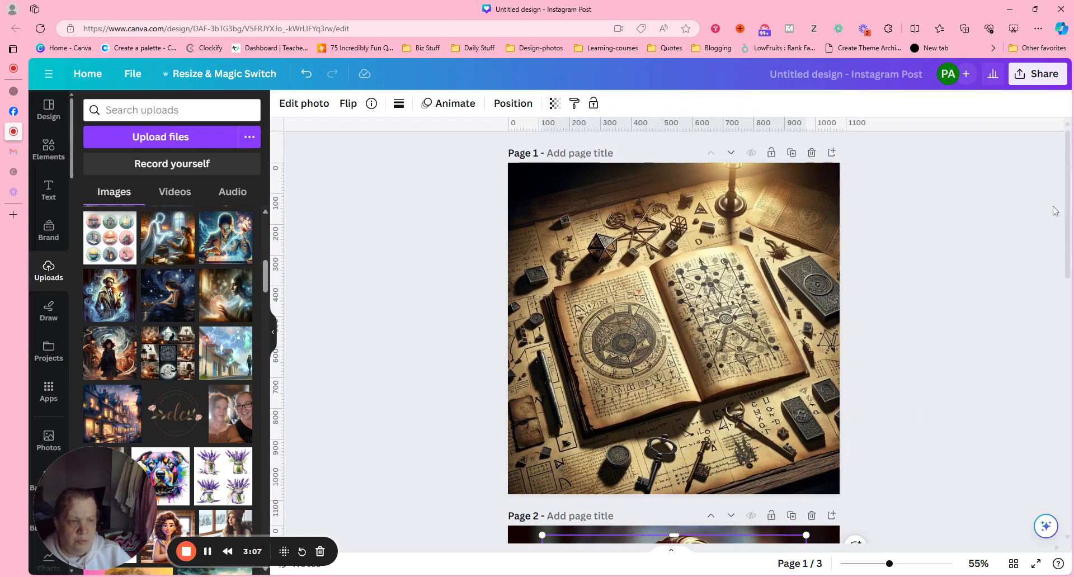
Step: Insert a blank page directly after page 1
scroll(1070, 208, "down", 6)
scroll(1070, 209, "up", 5)
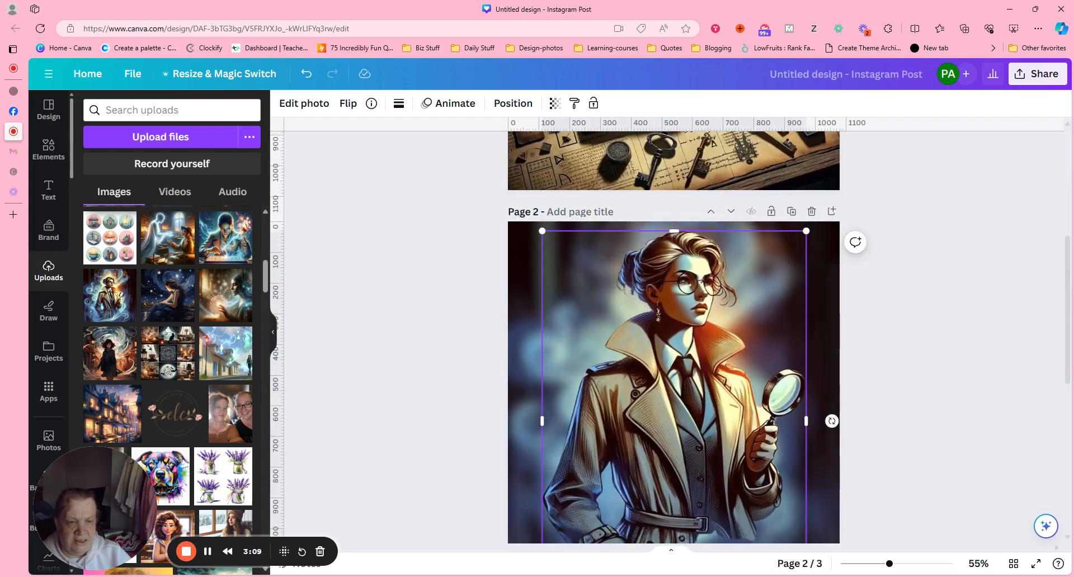
scroll(689, 336, "up", 1)
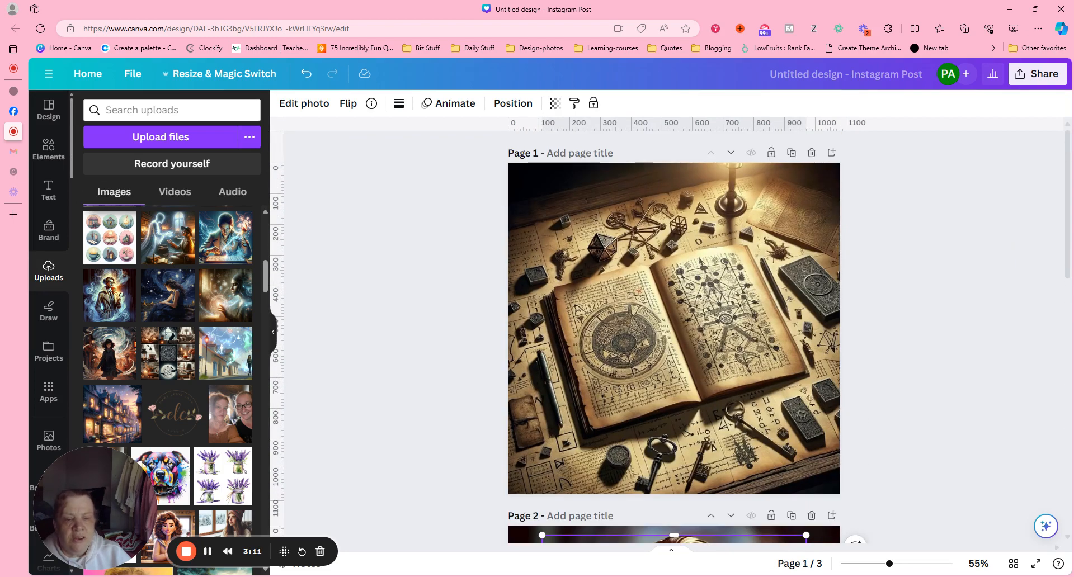
left_click(832, 153)
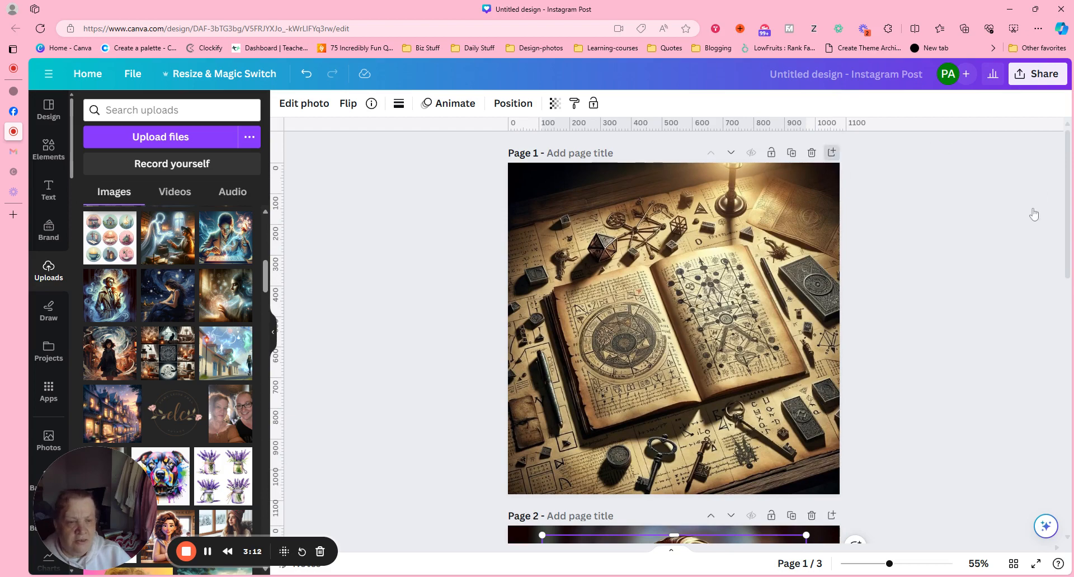
scroll(1071, 324, "up", 5)
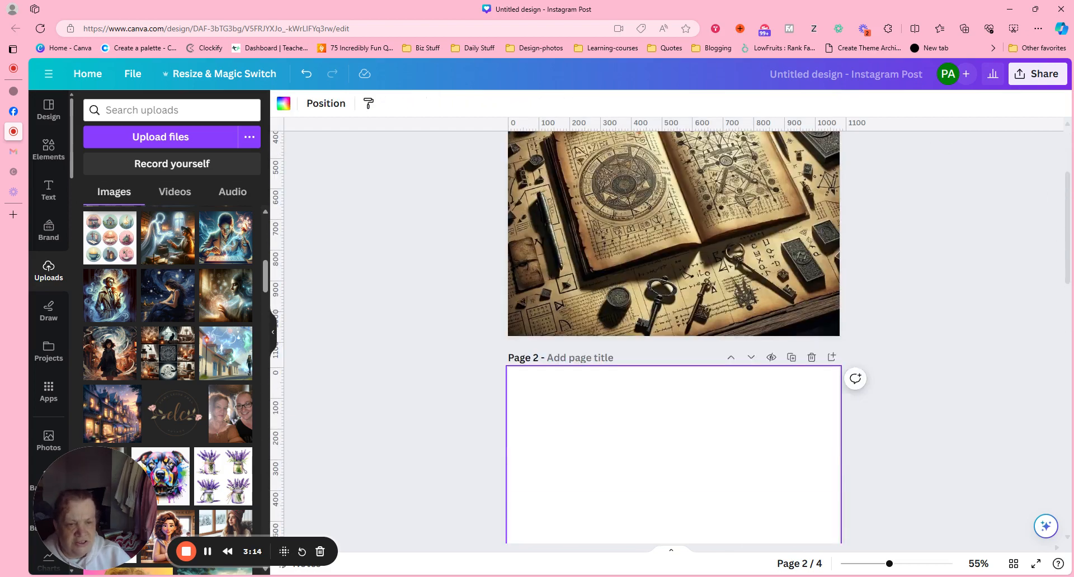
Step: Try to separate the open book from page 1's background image with Magic Grab
left_click(700, 372)
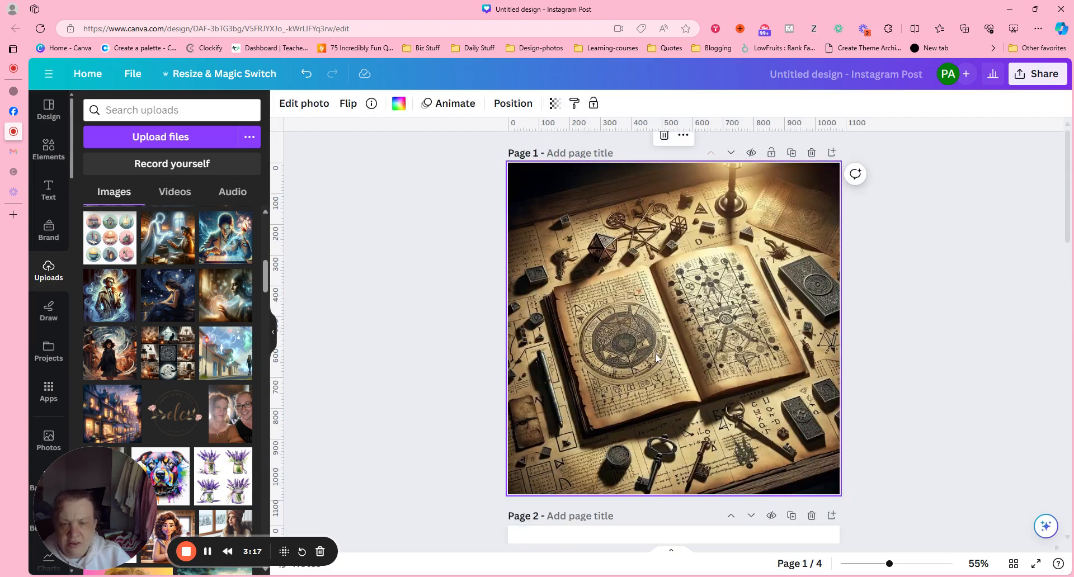
left_click(318, 106)
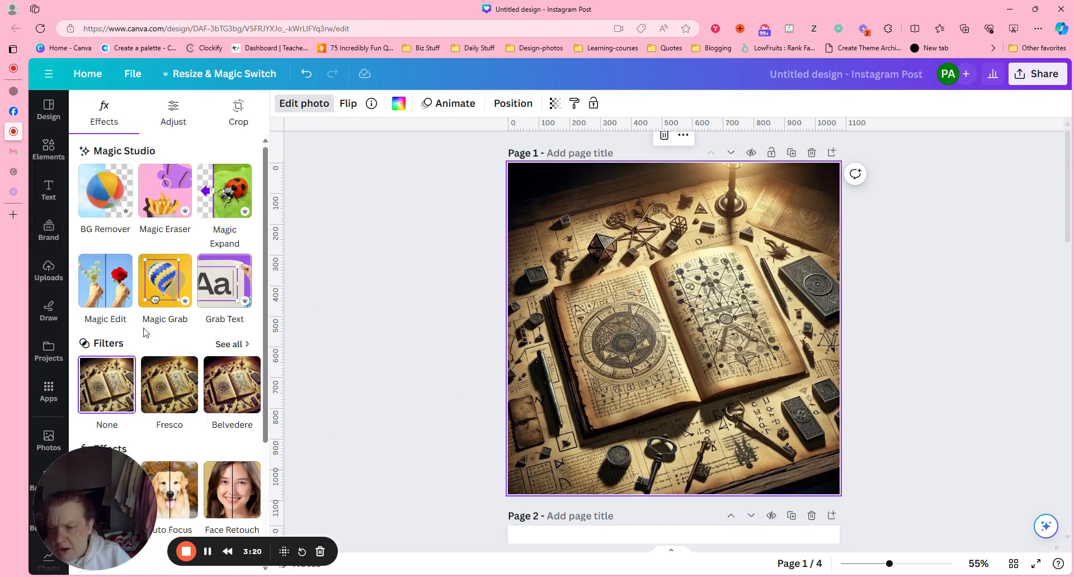
left_click(160, 296)
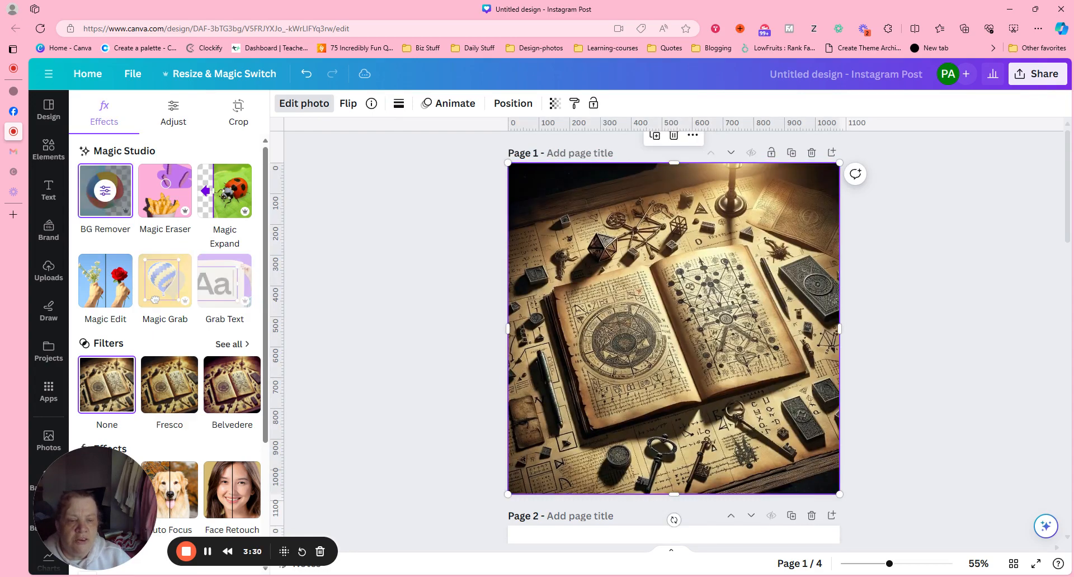
mouse_move(692, 317)
left_mouse_down()
mouse_move(872, 270)
mouse_move(699, 302)
mouse_move(801, 293)
mouse_move(849, 333)
mouse_move(695, 307)
left_mouse_up()
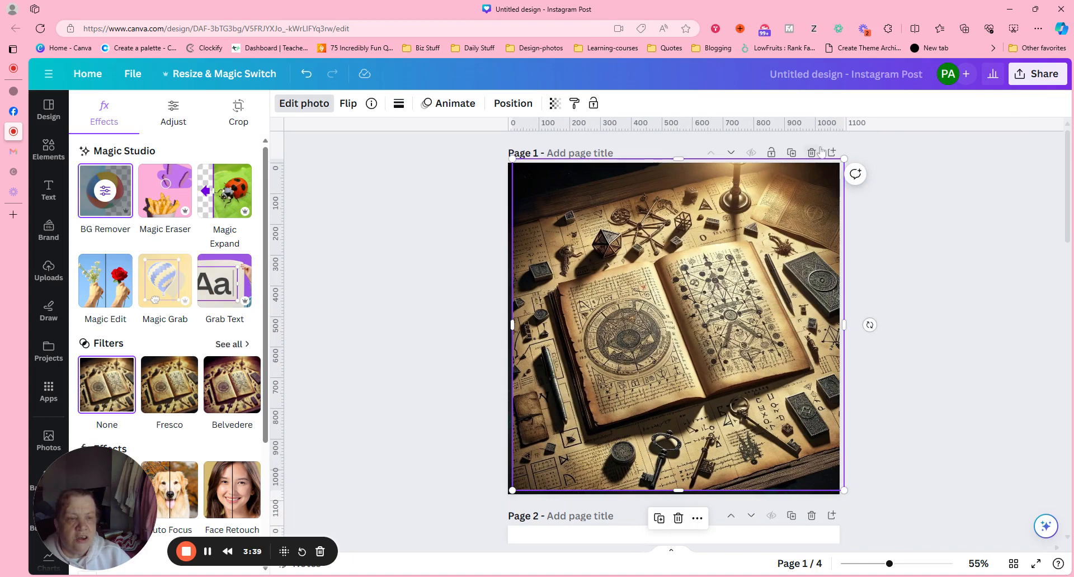
Step: Delete the open-book page and place the uploaded café illustration of the curly-haired woman on the blank page 1, slightly above its centre
left_click(813, 153)
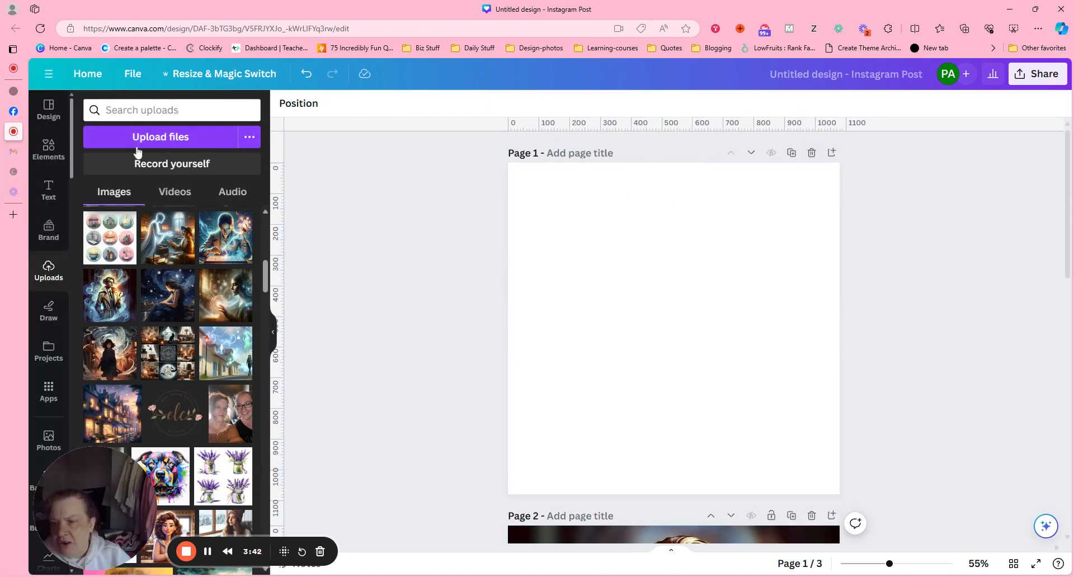
left_click(160, 143)
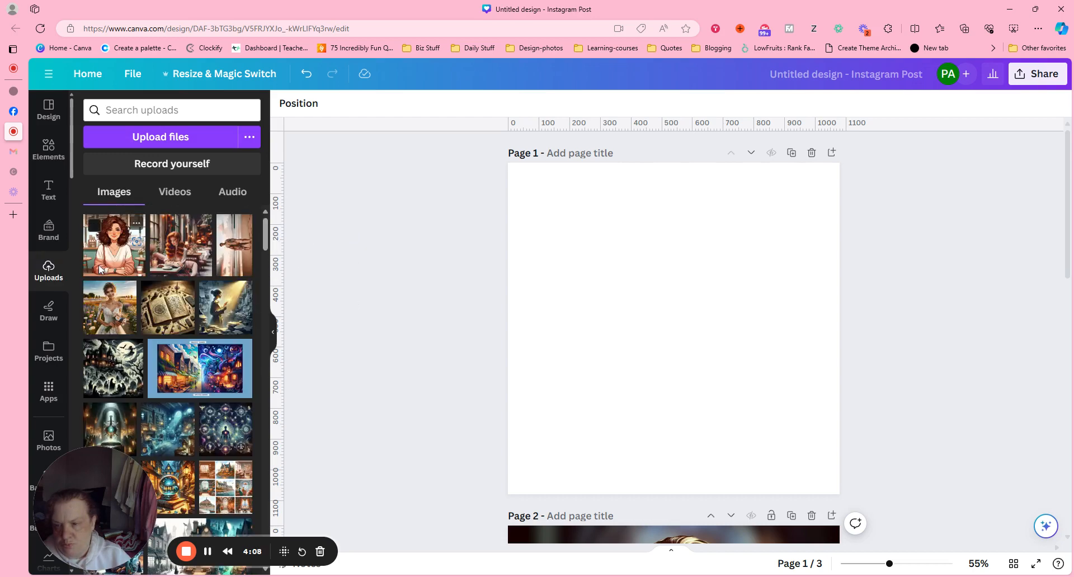
left_click(107, 252)
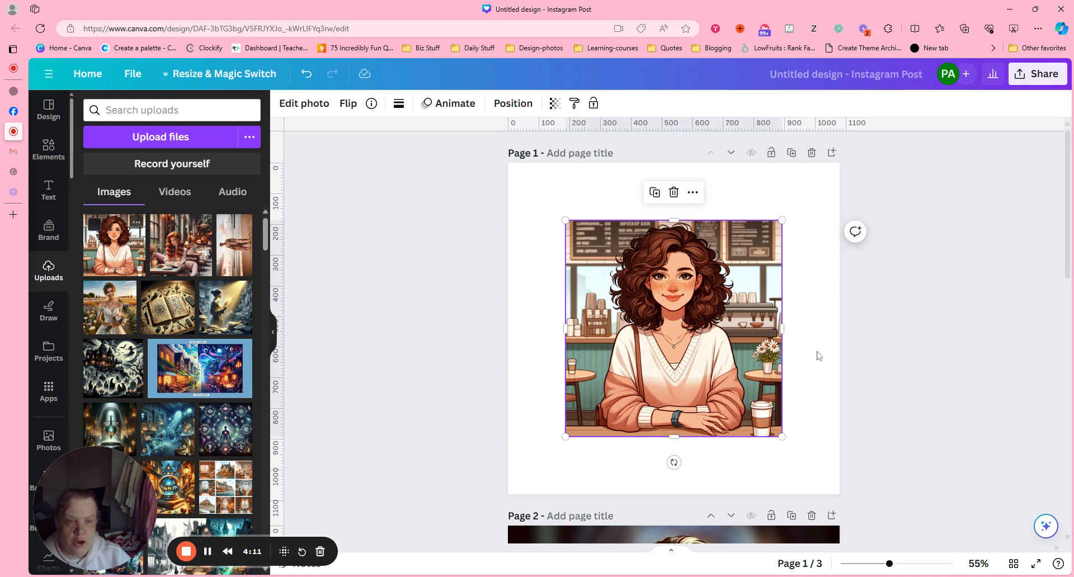
mouse_move(698, 358)
left_mouse_down()
mouse_move(698, 328)
mouse_move(698, 343)
left_mouse_up()
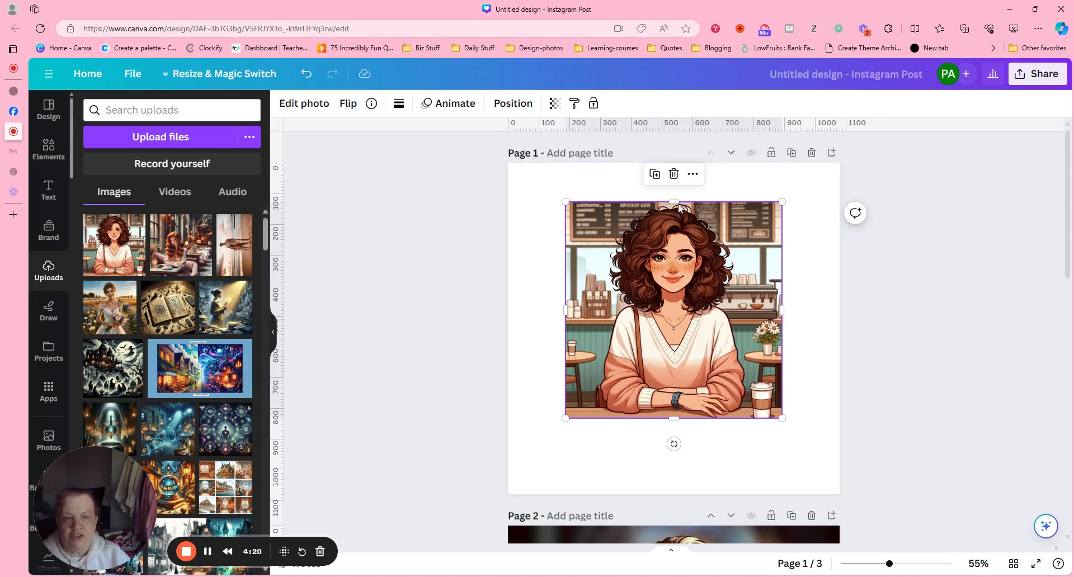
Step: Separate the woman from the café scene with Magic Grab and move her onto a new page 2
left_click(307, 104)
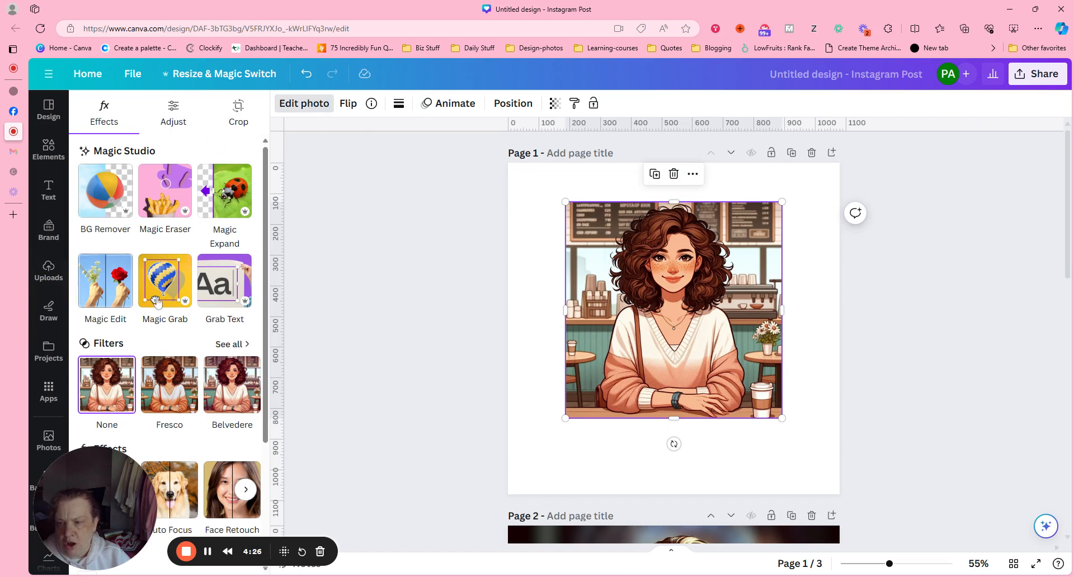
left_click(156, 302)
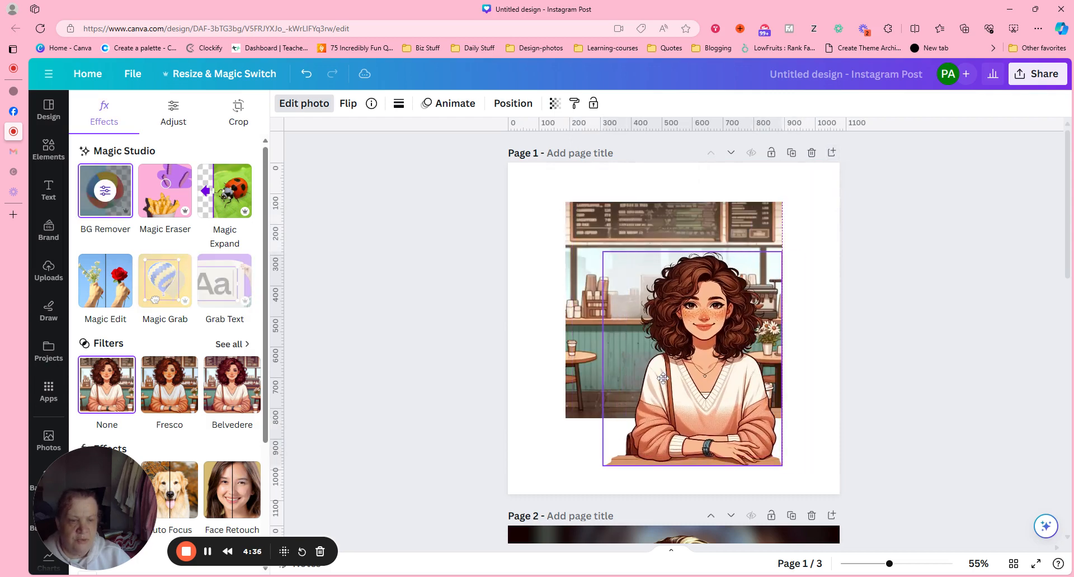
left_click(831, 152)
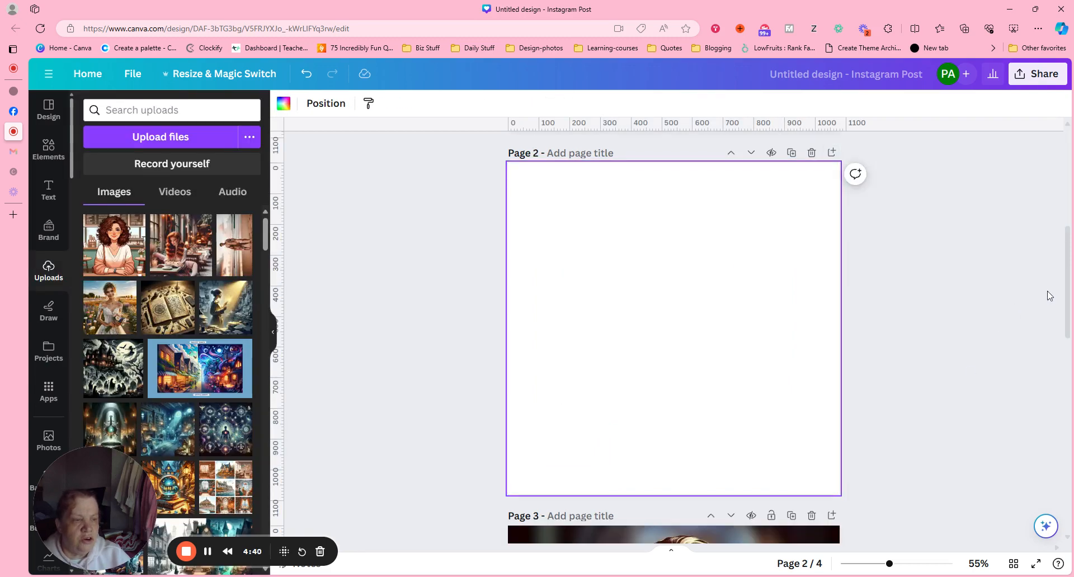
scroll(1067, 287, "up", 5)
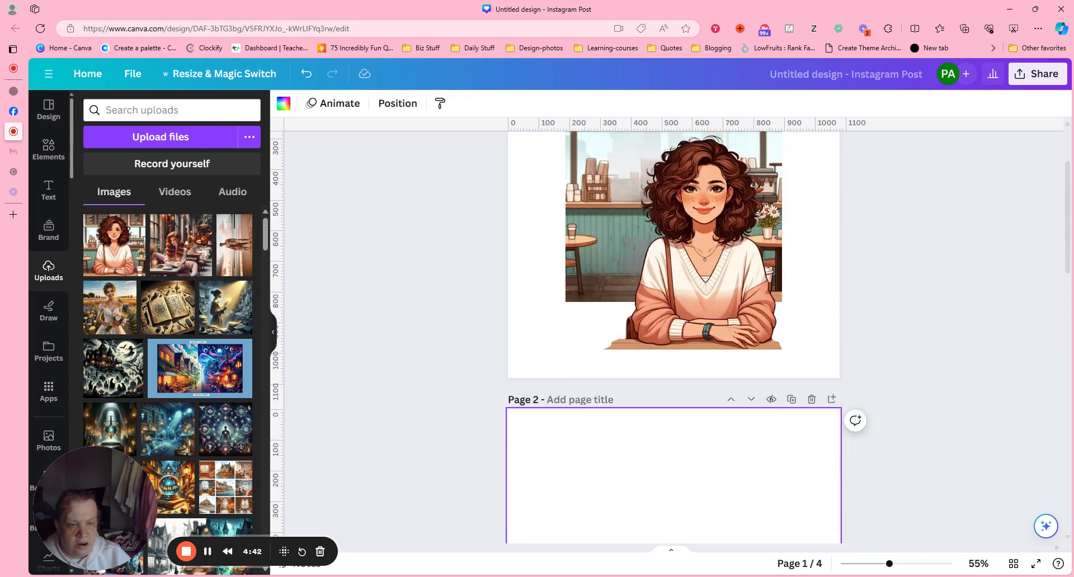
left_click_drag(728, 233, 729, 556)
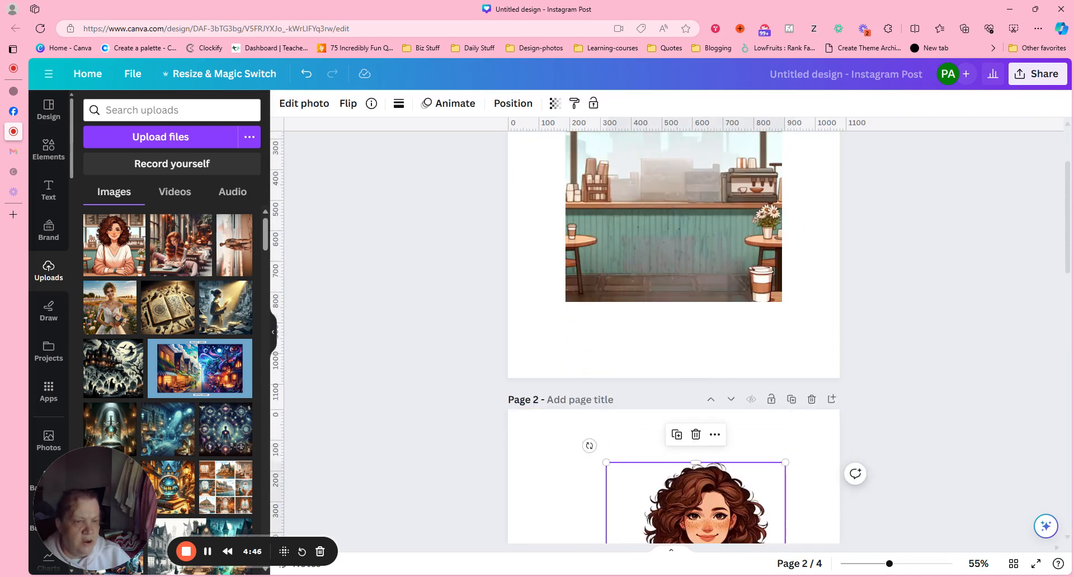
Step: Set the remaining café image as the background of page 1
scroll(653, 224, "up", 2)
left_click(653, 206)
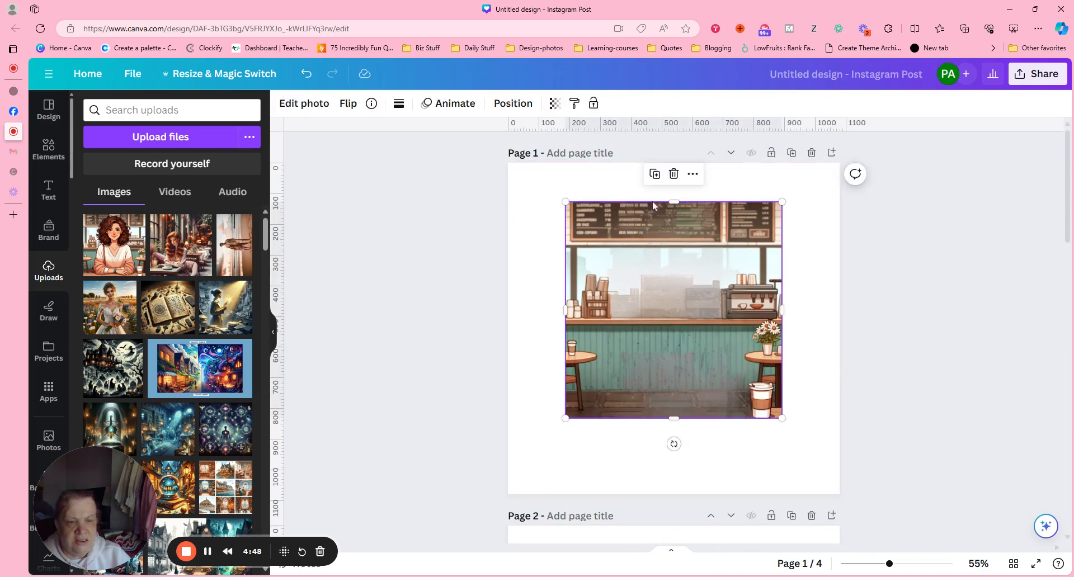
left_click(693, 174)
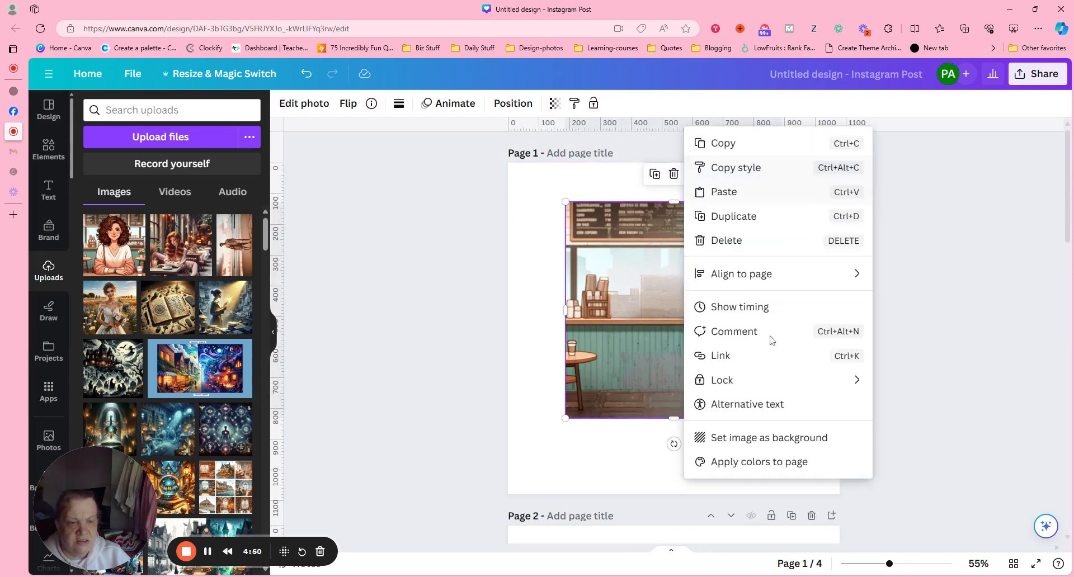
left_click(795, 448)
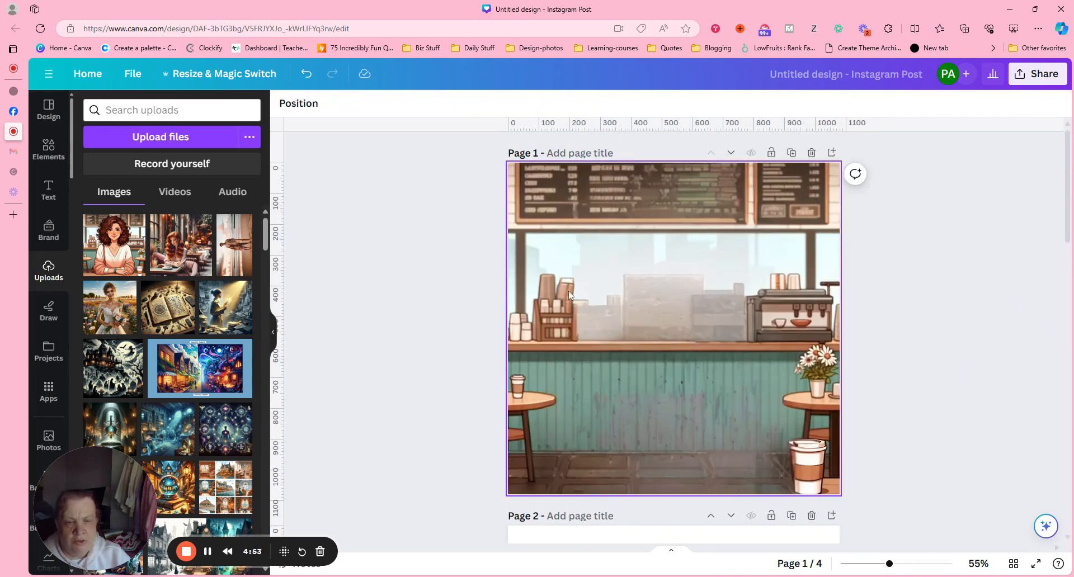
Step: Blur the upper part of page 1's café background down to the counter, using the blur brush at size 46 and intensity 36
left_click(604, 238)
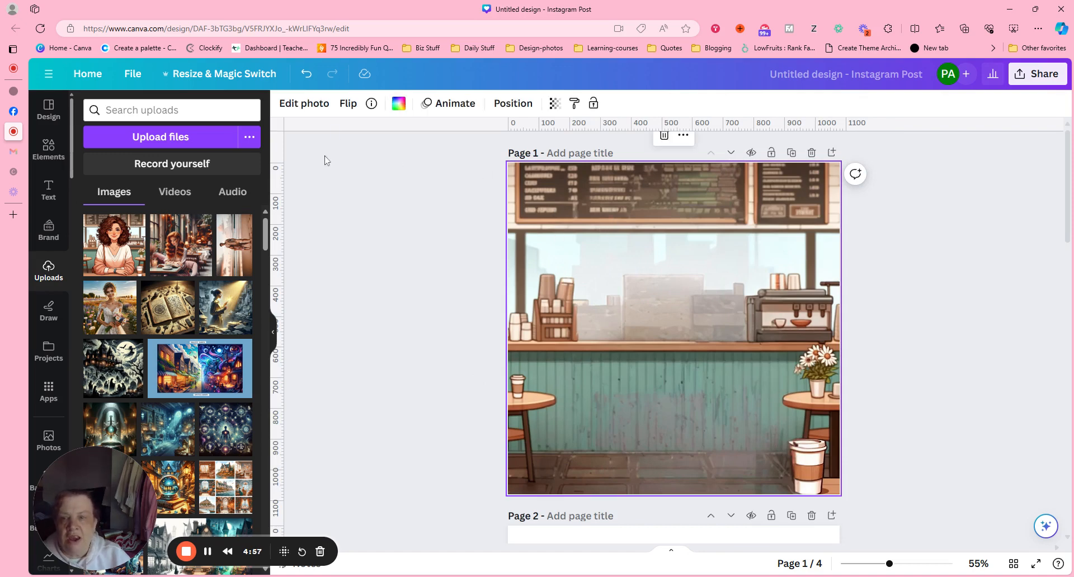
left_click(324, 106)
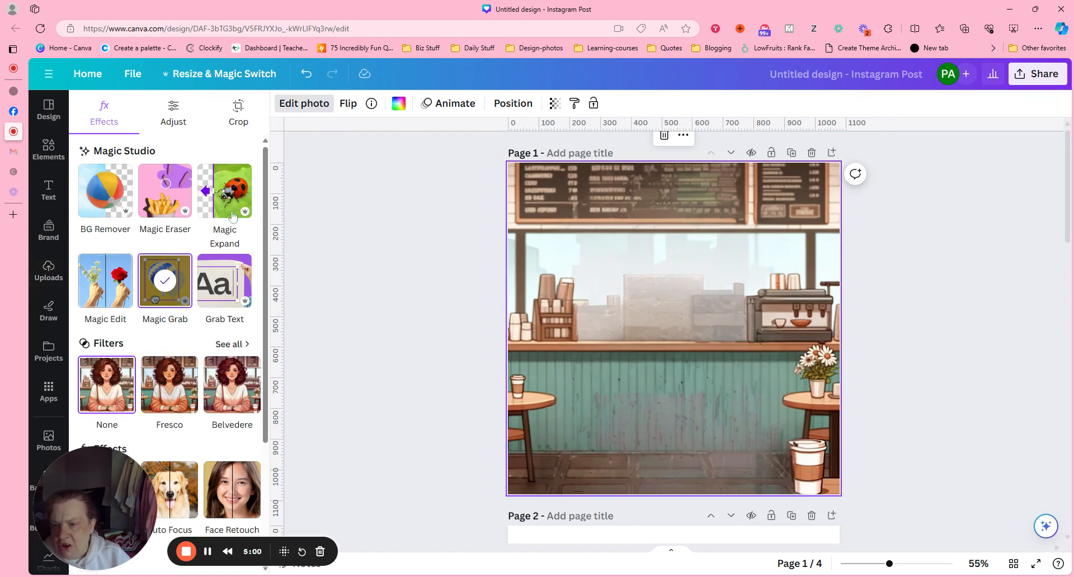
left_click_drag(265, 180, 292, 347)
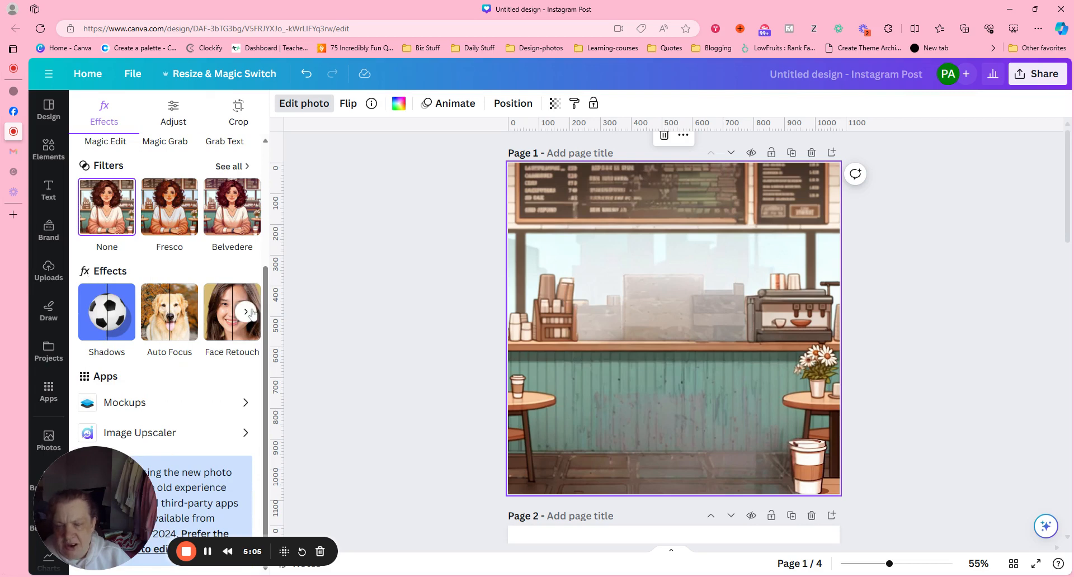
left_click(246, 311)
left_click(154, 327)
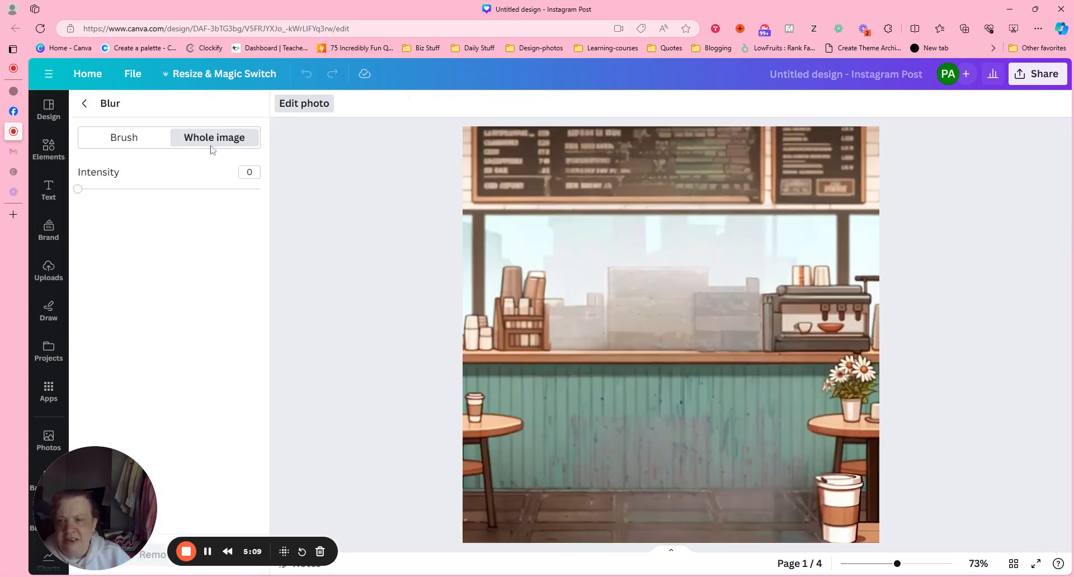
left_click(131, 147)
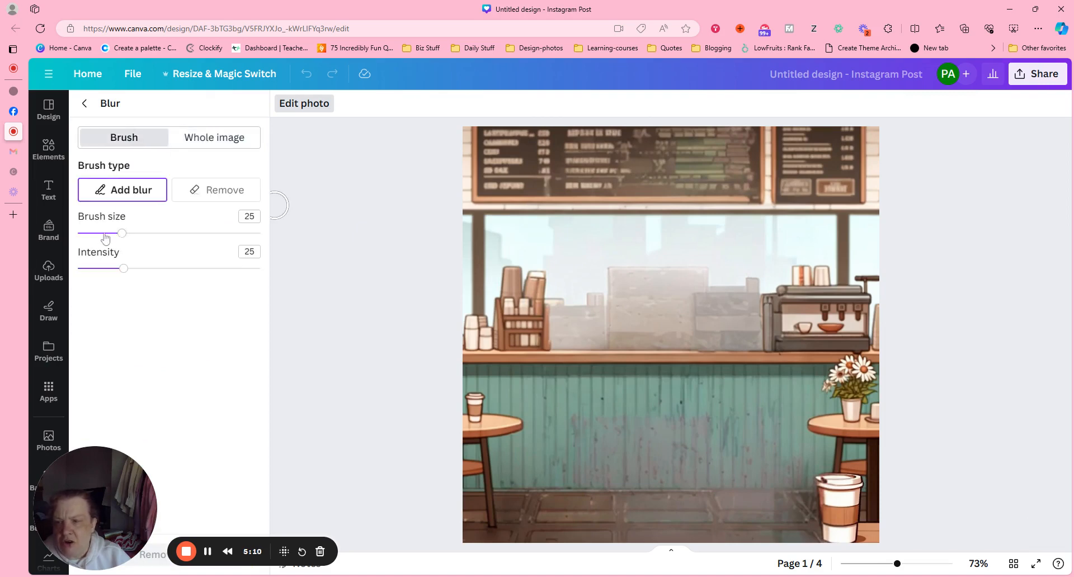
left_click_drag(128, 235, 162, 237)
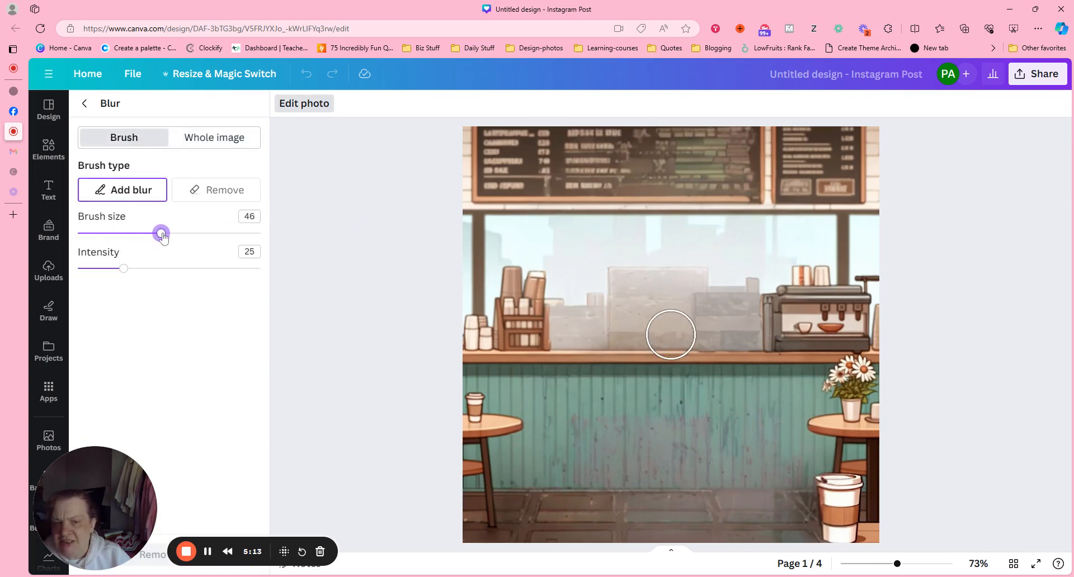
left_click_drag(127, 271, 144, 269)
mouse_move(651, 187)
left_mouse_down()
mouse_move(602, 181)
mouse_move(699, 168)
mouse_move(537, 163)
mouse_move(498, 155)
mouse_move(529, 143)
mouse_move(480, 141)
mouse_move(508, 138)
mouse_move(521, 160)
mouse_move(508, 189)
mouse_move(564, 206)
mouse_move(537, 217)
mouse_move(585, 200)
mouse_move(506, 157)
mouse_move(507, 134)
mouse_move(587, 127)
mouse_move(747, 154)
mouse_move(757, 172)
mouse_move(935, 200)
mouse_move(743, 200)
mouse_move(896, 157)
mouse_move(799, 246)
mouse_move(805, 272)
mouse_move(698, 301)
mouse_move(704, 316)
mouse_move(764, 322)
mouse_move(704, 321)
mouse_move(772, 321)
mouse_move(894, 243)
mouse_move(912, 210)
mouse_move(759, 216)
mouse_move(738, 239)
mouse_move(378, 264)
mouse_move(639, 292)
mouse_move(655, 258)
mouse_move(418, 268)
mouse_move(554, 351)
mouse_move(471, 329)
mouse_move(317, 333)
mouse_move(626, 358)
mouse_move(529, 351)
mouse_move(811, 325)
mouse_move(547, 309)
left_mouse_up()
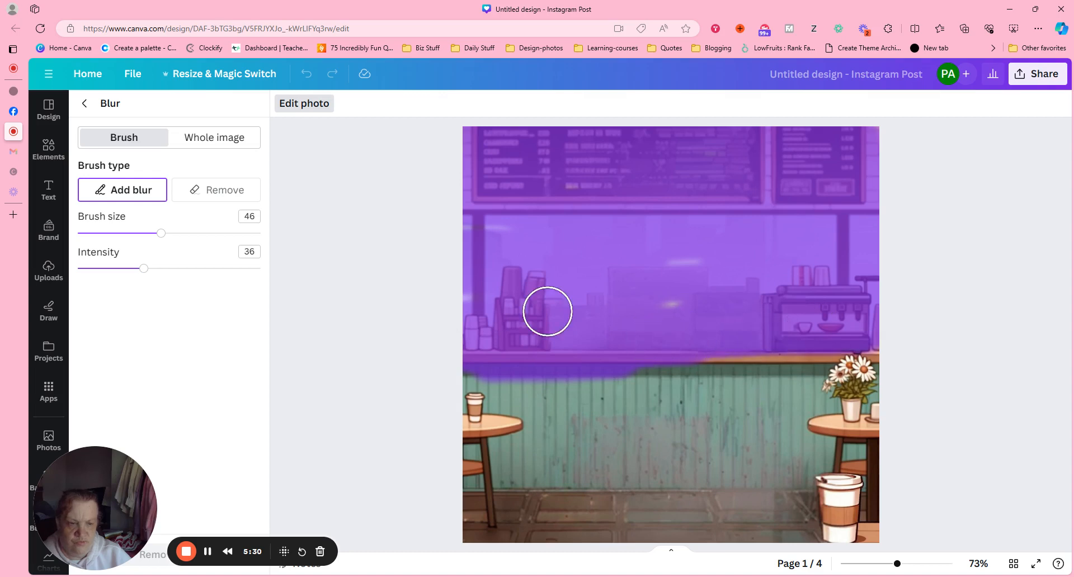
mouse_move(795, 351)
left_mouse_down()
mouse_move(767, 364)
mouse_move(678, 364)
mouse_move(810, 349)
mouse_move(898, 309)
left_mouse_up()
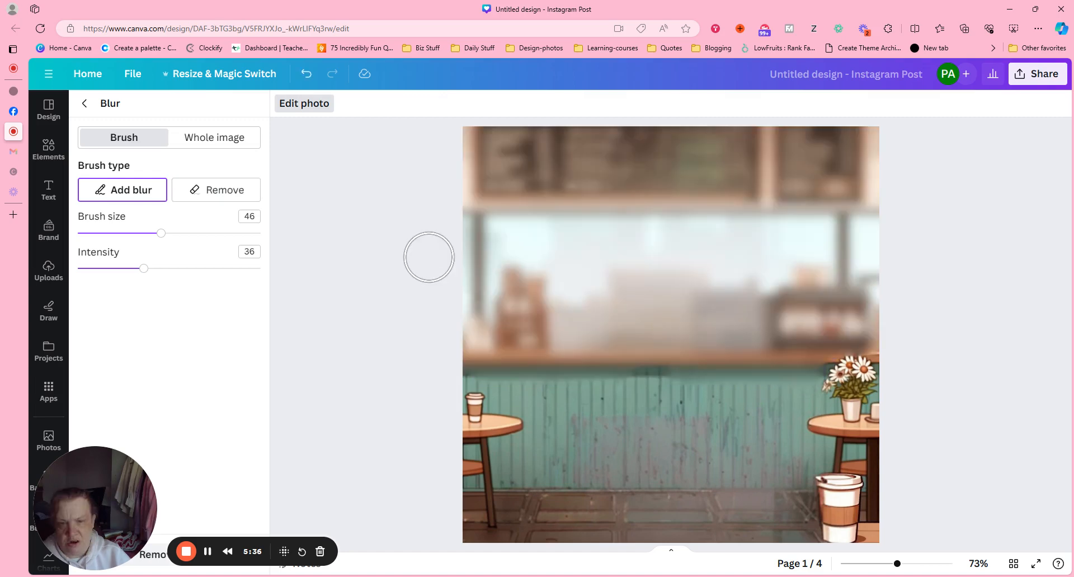
mouse_move(3, 262)
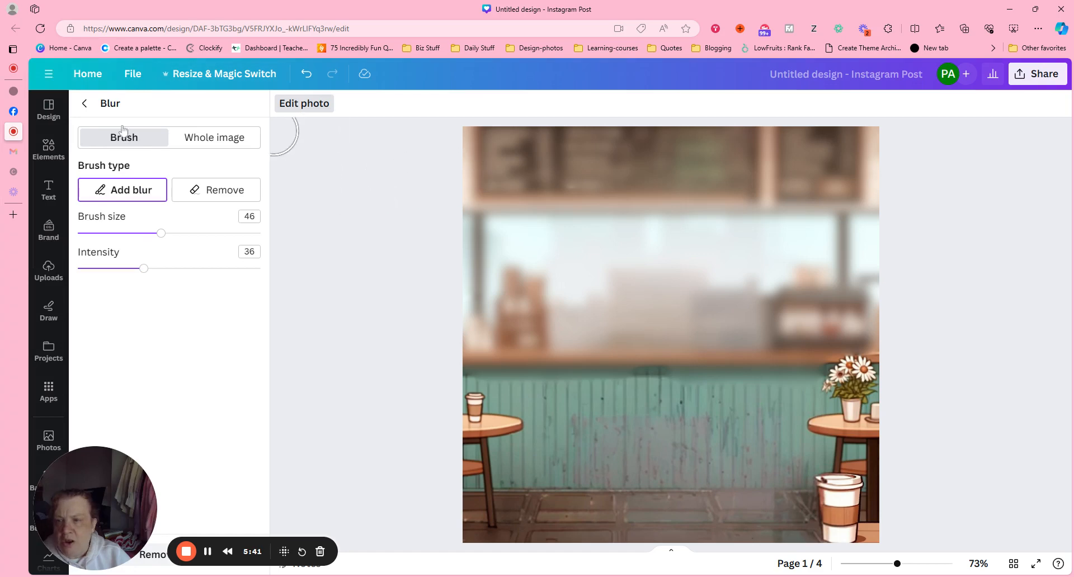
left_click(85, 103)
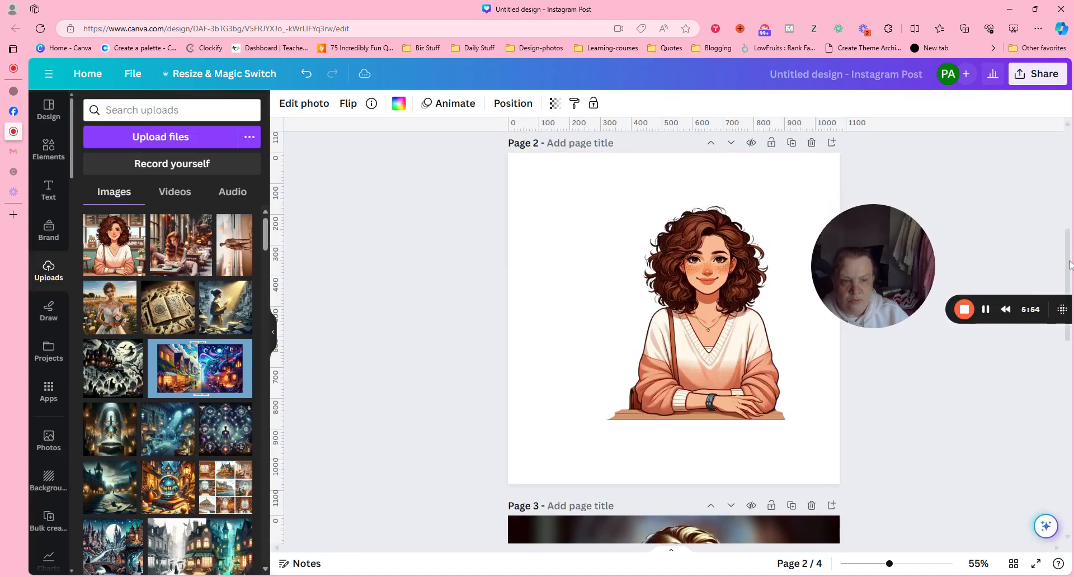
Step: Move the woman from page 2 back onto page 1 and enlarge her from the lower edge up to the blurred menu boards
left_click_drag(1070, 261, 1070, 215)
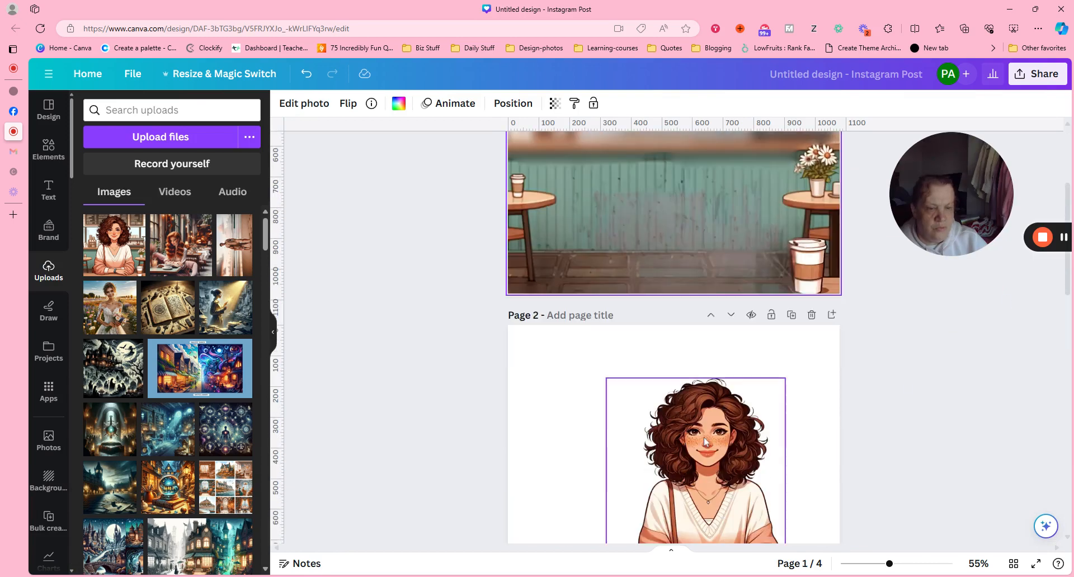
left_click_drag(704, 442, 662, 154)
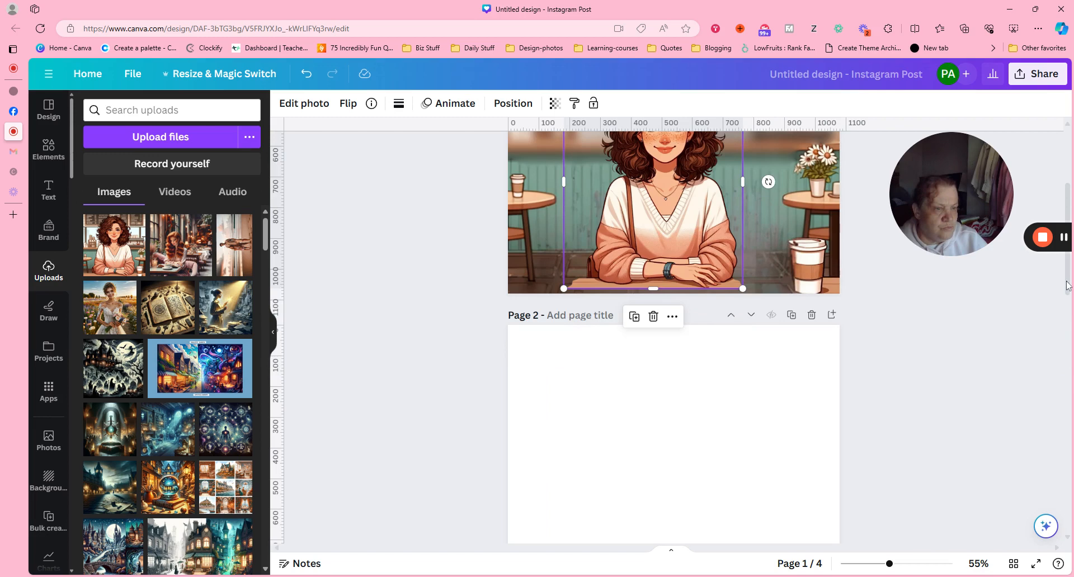
left_click_drag(966, 220, 153, 467)
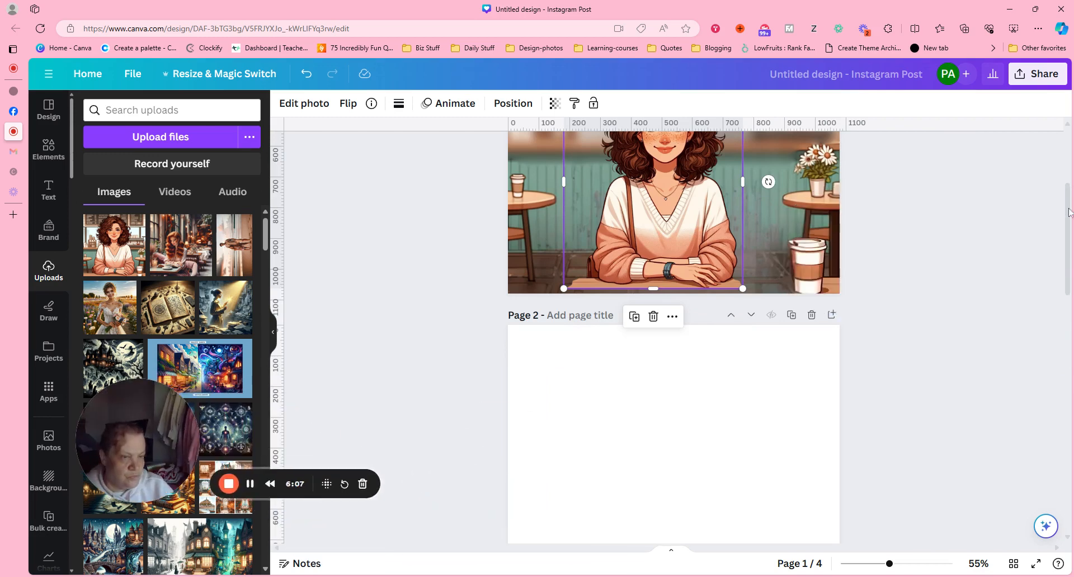
scroll(739, 239, "up", 3)
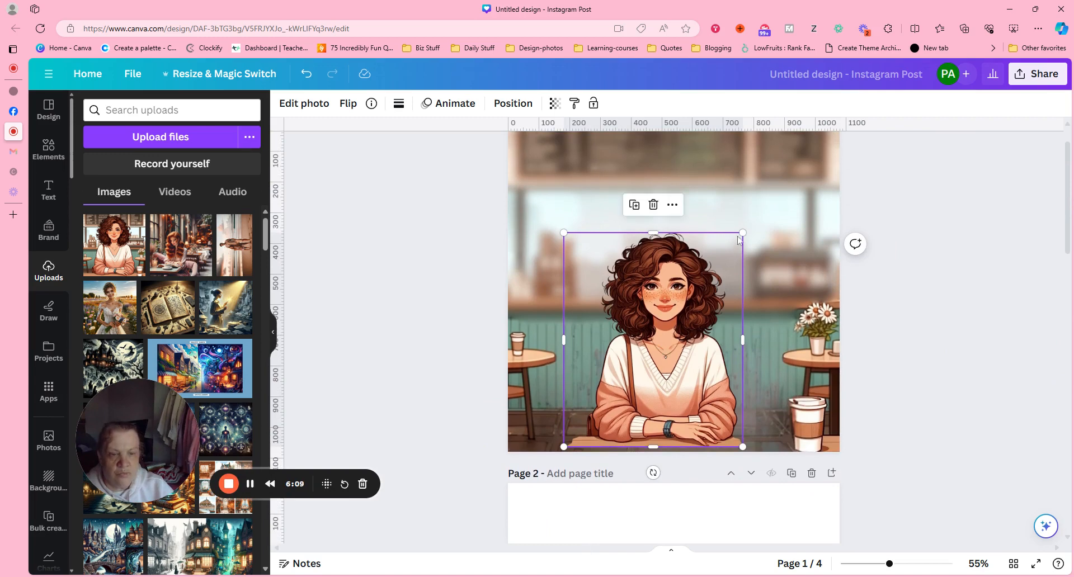
left_click_drag(795, 162, 850, 159)
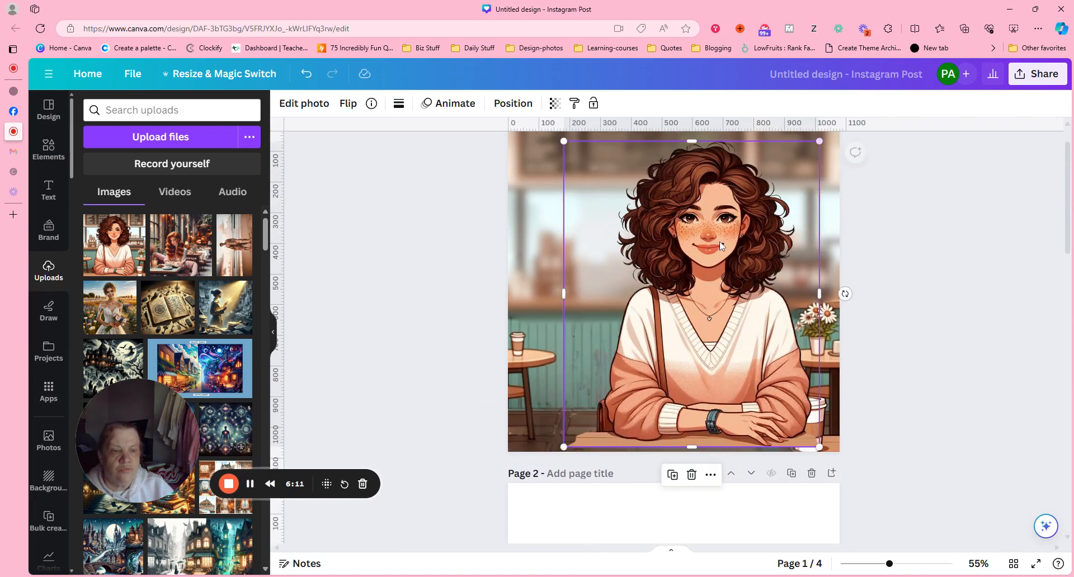
Step: Shift the woman on page 1 slightly left of centre, beside the coffee cup, with her cut-out reaching the page's lower edge
left_click_drag(722, 246, 696, 248)
left_click(934, 249)
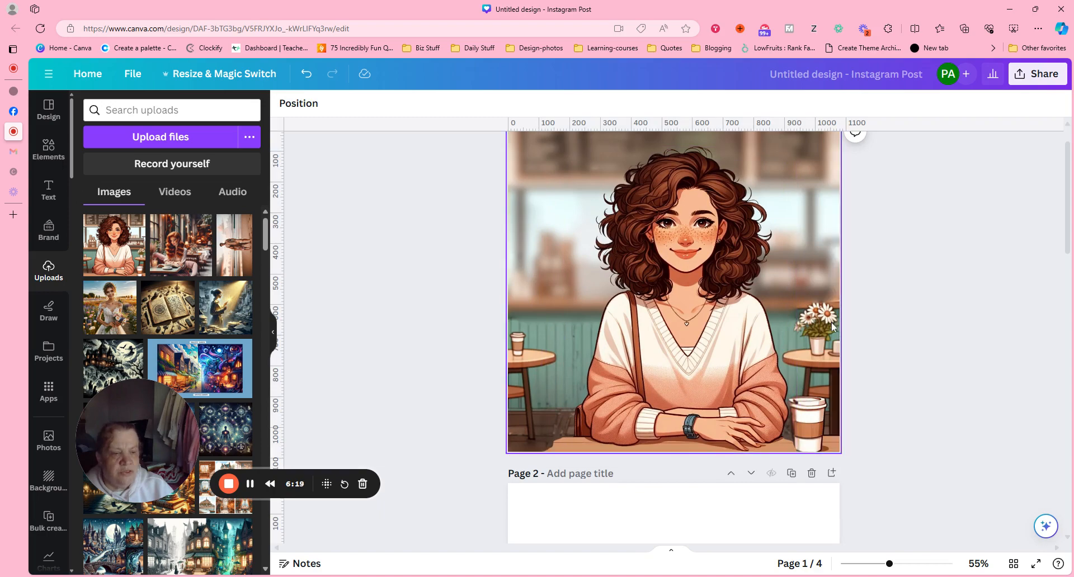
left_click(760, 304)
left_click_drag(759, 304, 570, 307)
left_click(312, 110)
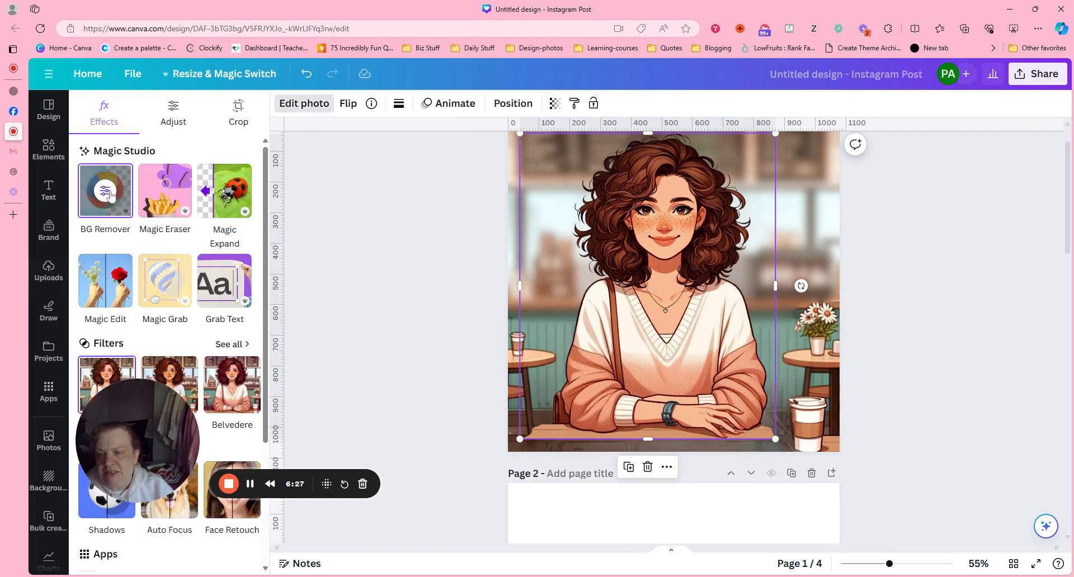
left_click_drag(681, 273, 685, 290)
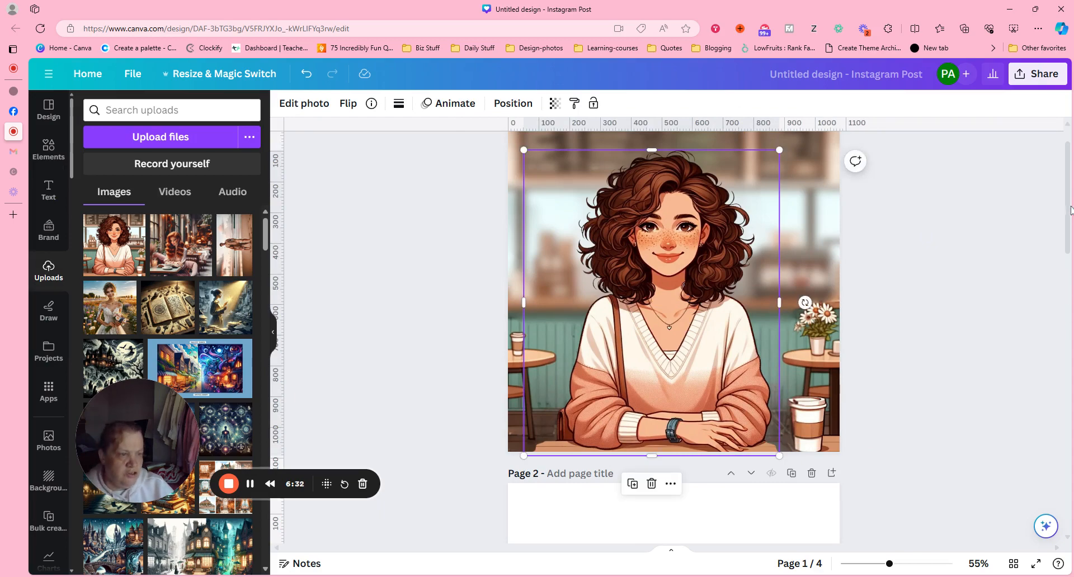
Step: Add the uploaded beach photo of the man and girl to page 2 and delete the detective page below it
scroll(1069, 209, "down", 6)
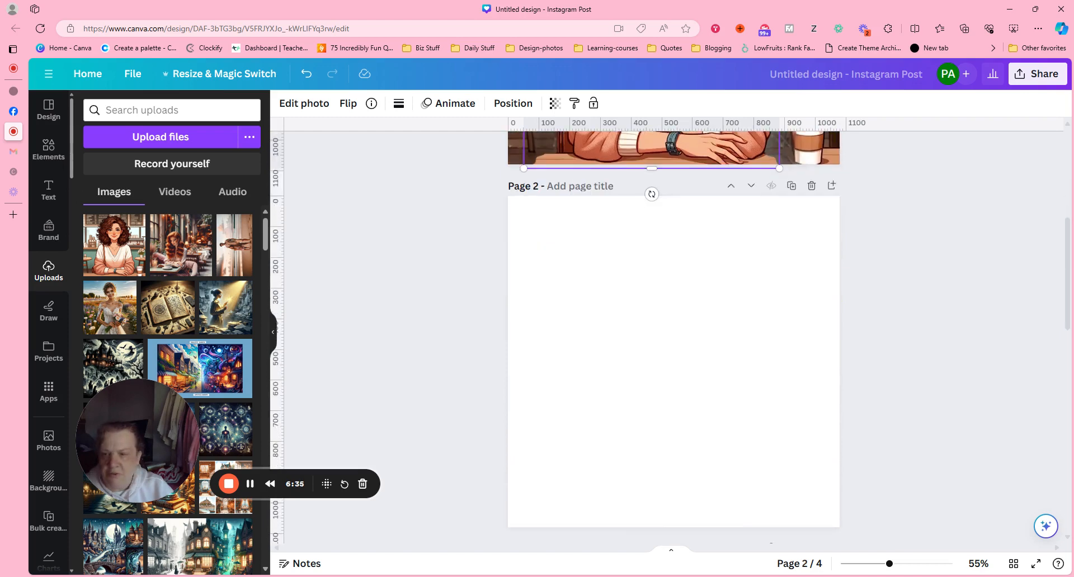
left_click(224, 262)
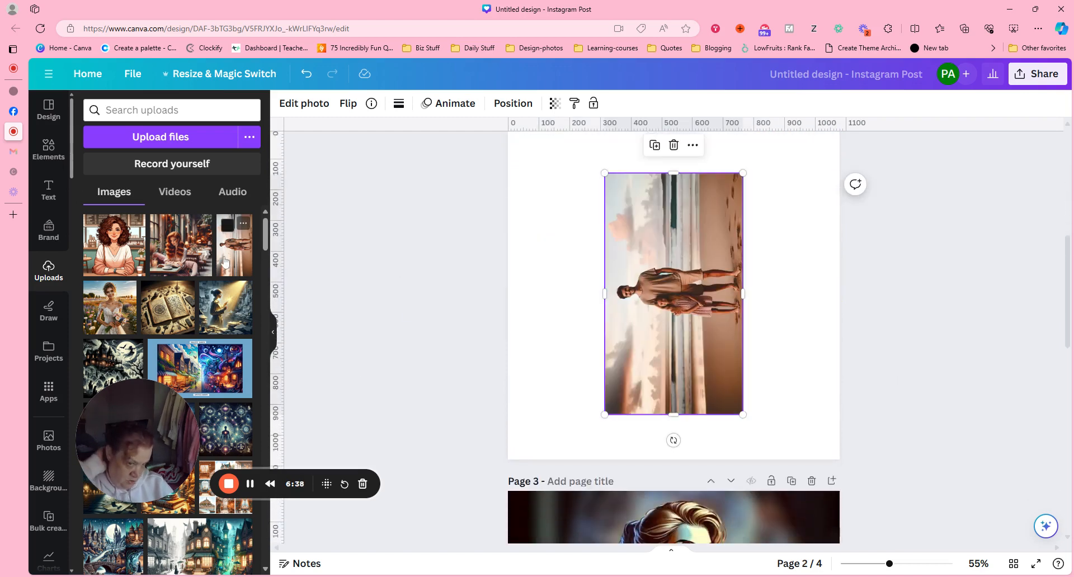
left_click(811, 481)
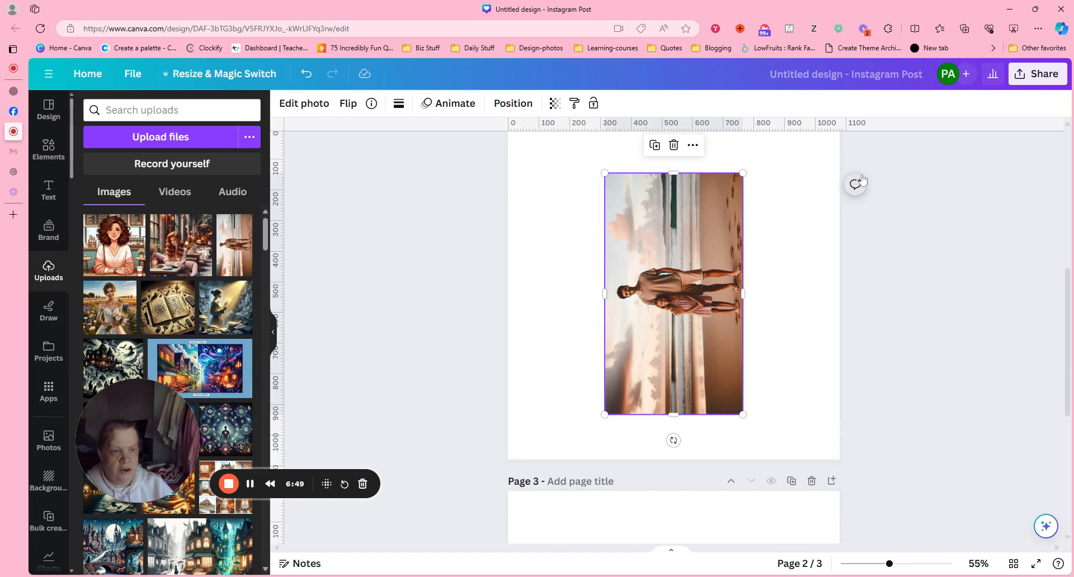
Step: Rotate the beach photo upright by a quarter turn and set it as the background of page 2
left_click(671, 379)
left_click_drag(673, 438, 529, 292)
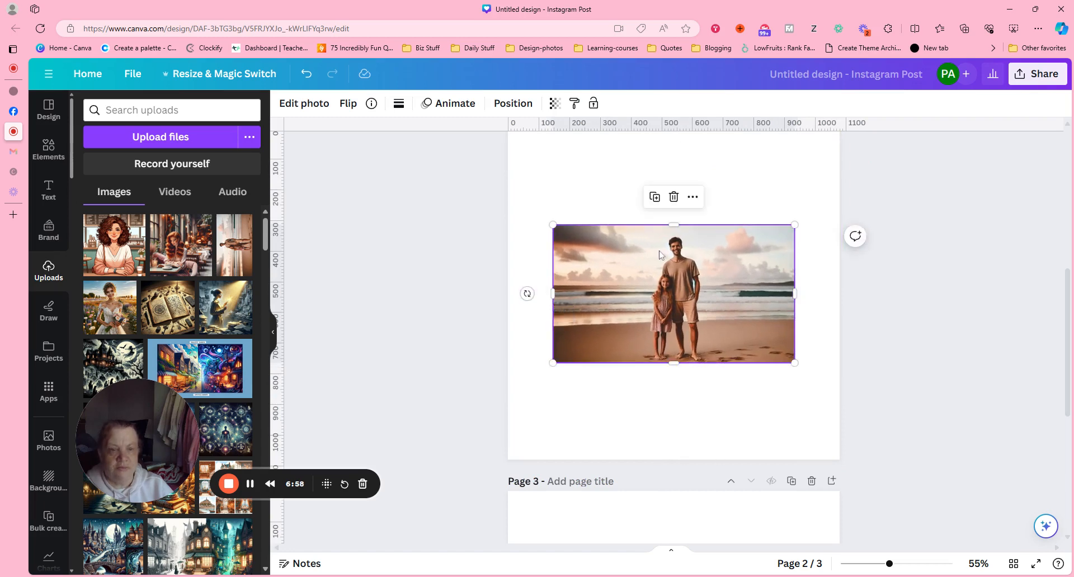
left_click(692, 199)
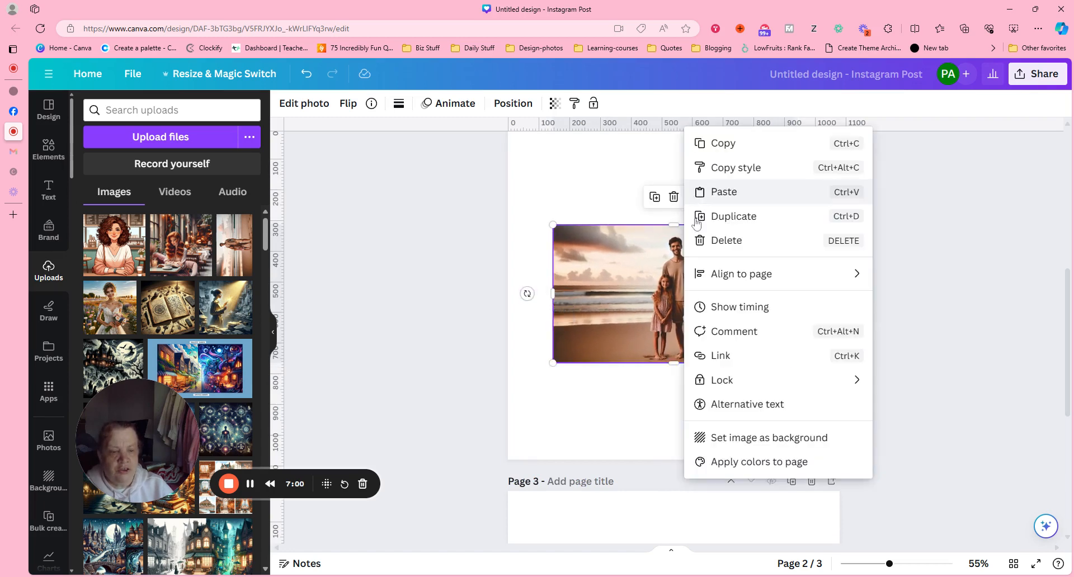
left_click(762, 438)
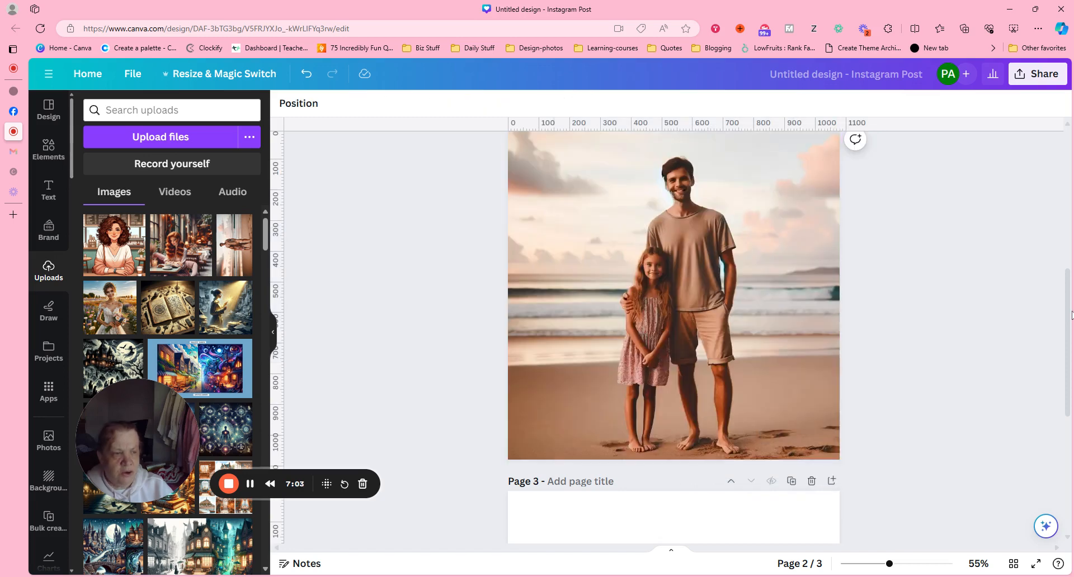
Step: Separate the man and girl from page 2's beach background with Magic Grab and move them onto page 3
scroll(621, 314, "up", 3)
scroll(621, 315, "down", 2)
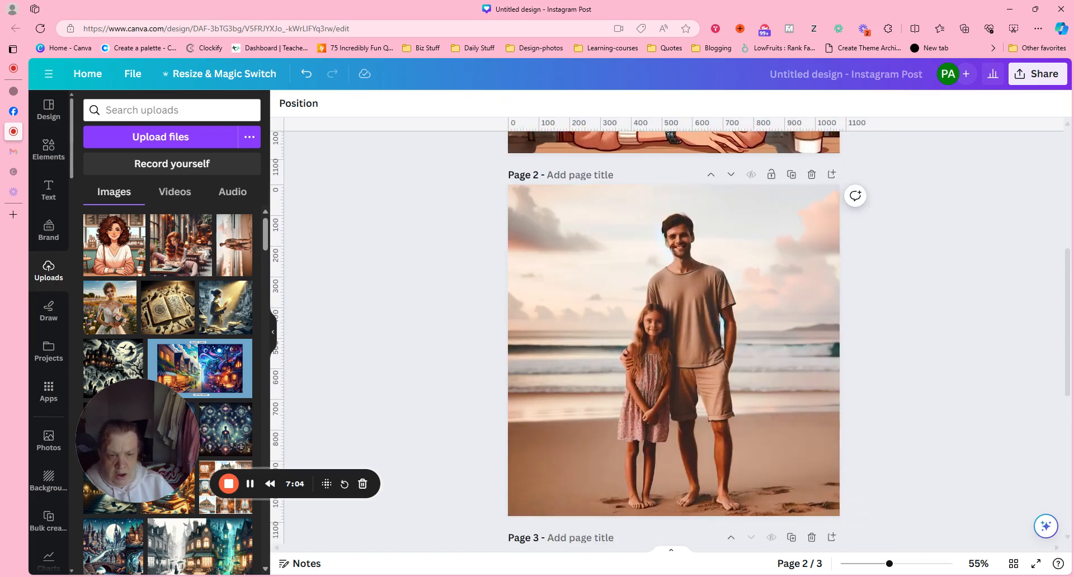
left_click(667, 270)
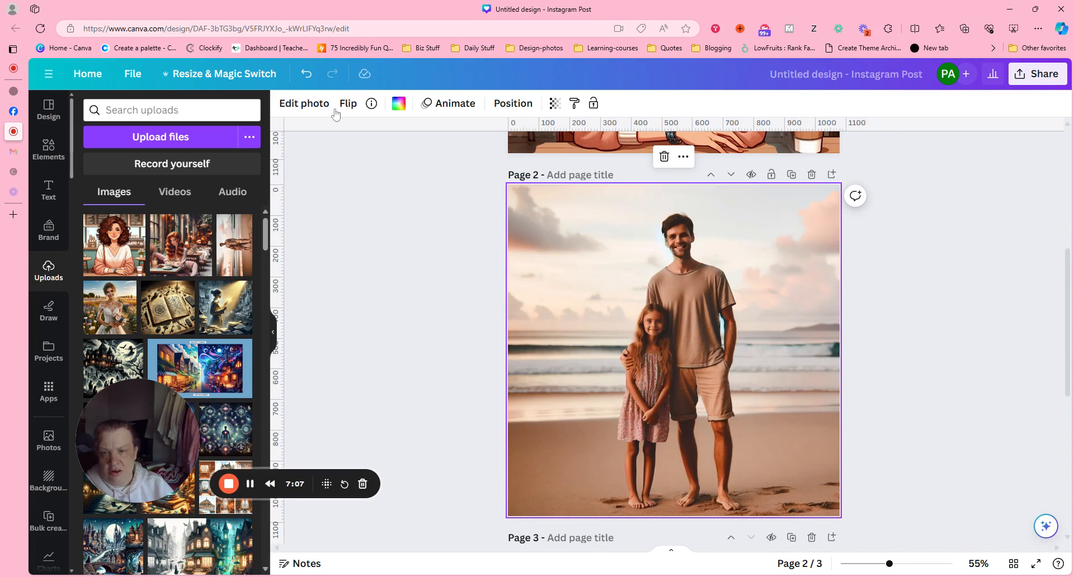
left_click(312, 112)
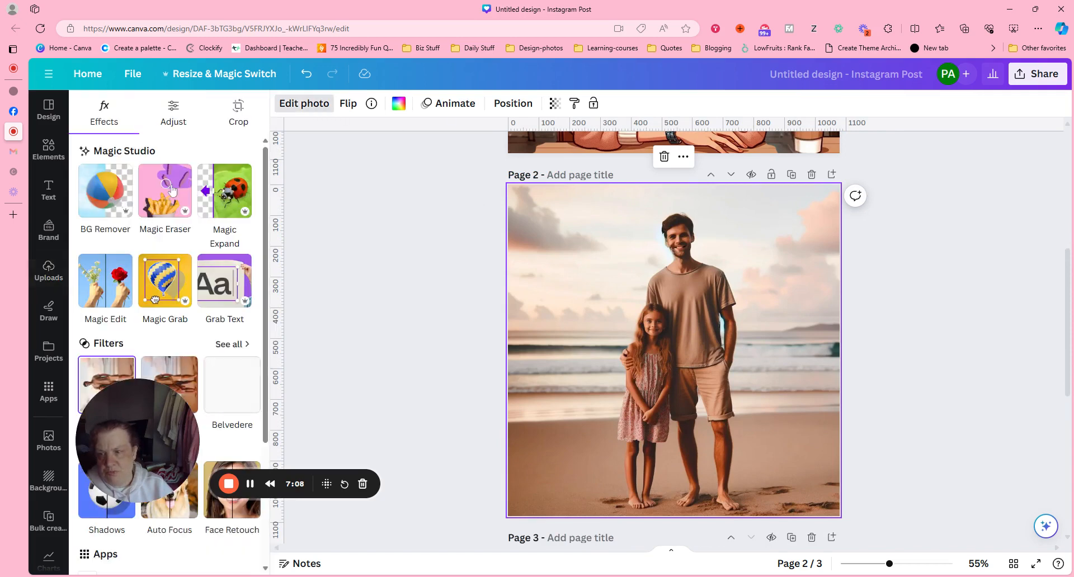
left_click(105, 191)
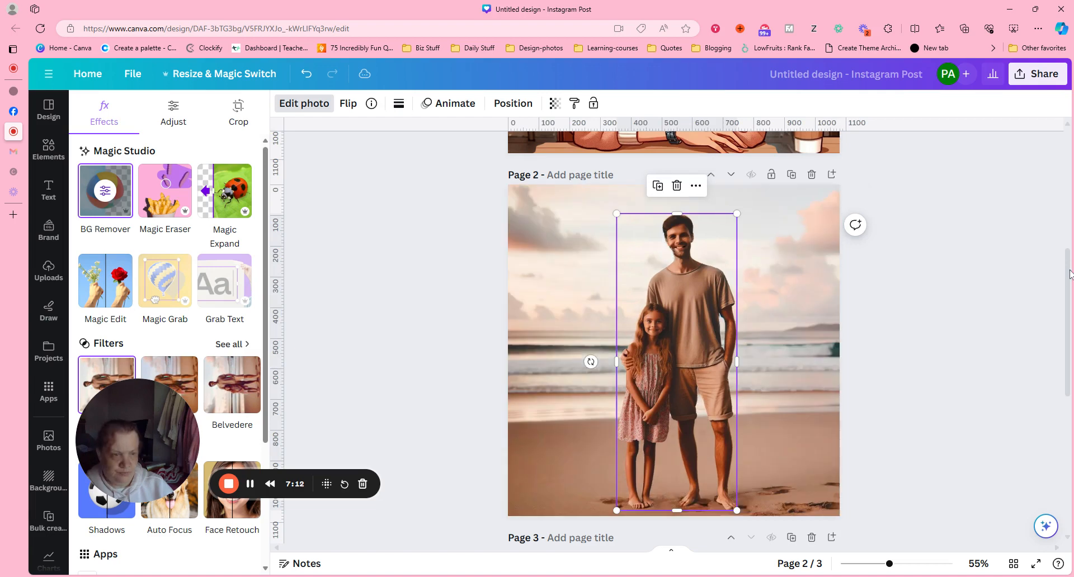
scroll(654, 192, "down", 2)
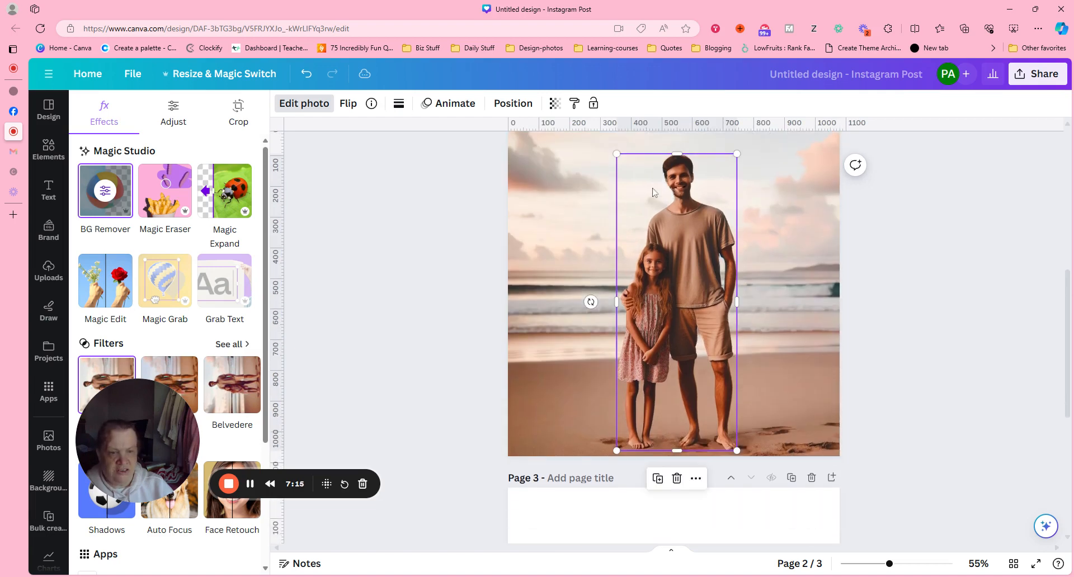
left_click_drag(660, 238, 679, 553)
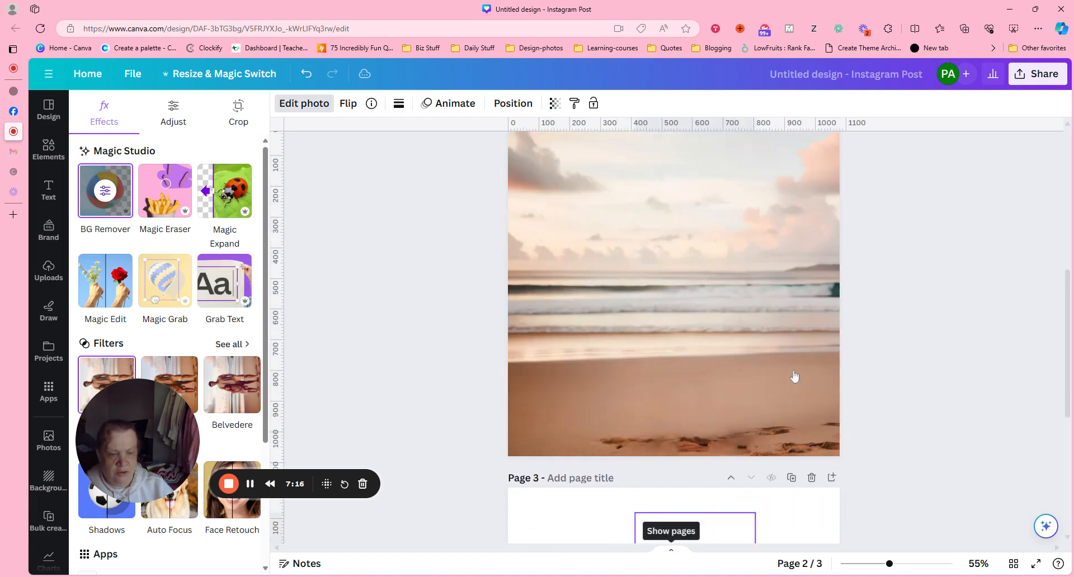
scroll(1055, 324, "up", 3)
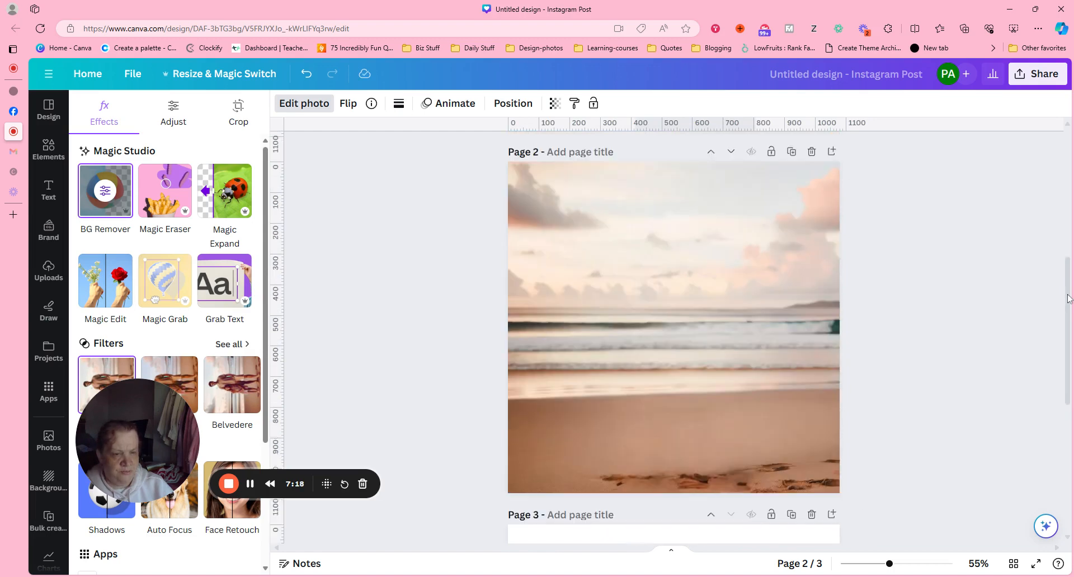
left_click(608, 394)
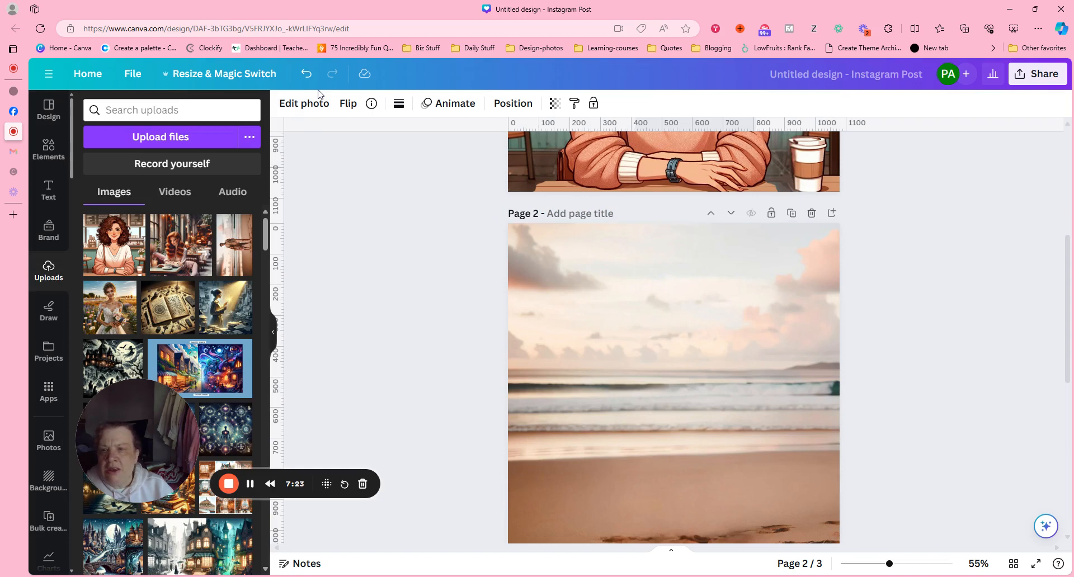
left_click(319, 105)
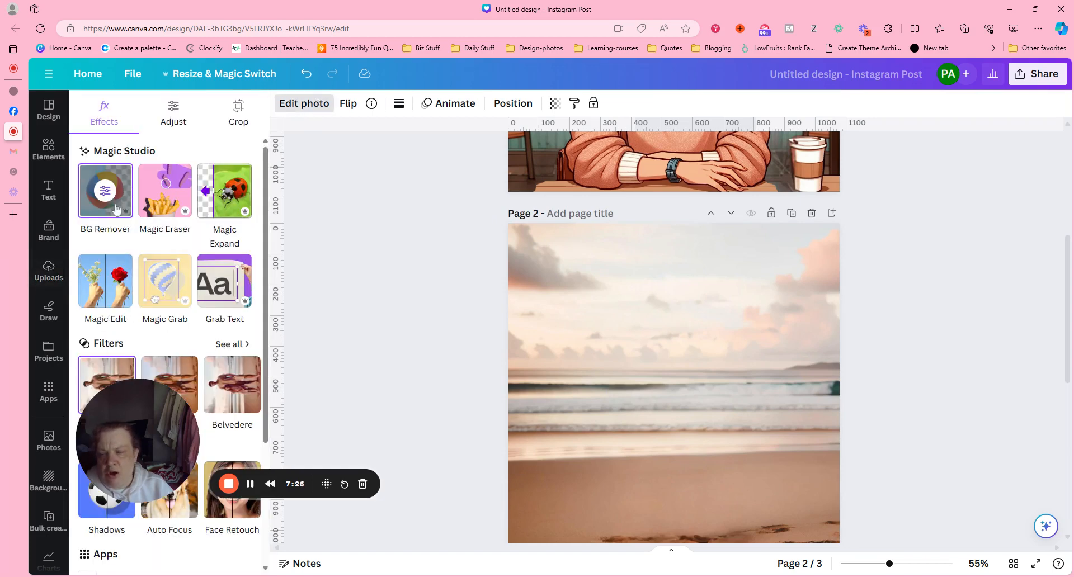
left_click_drag(265, 296, 269, 398)
left_click(246, 330)
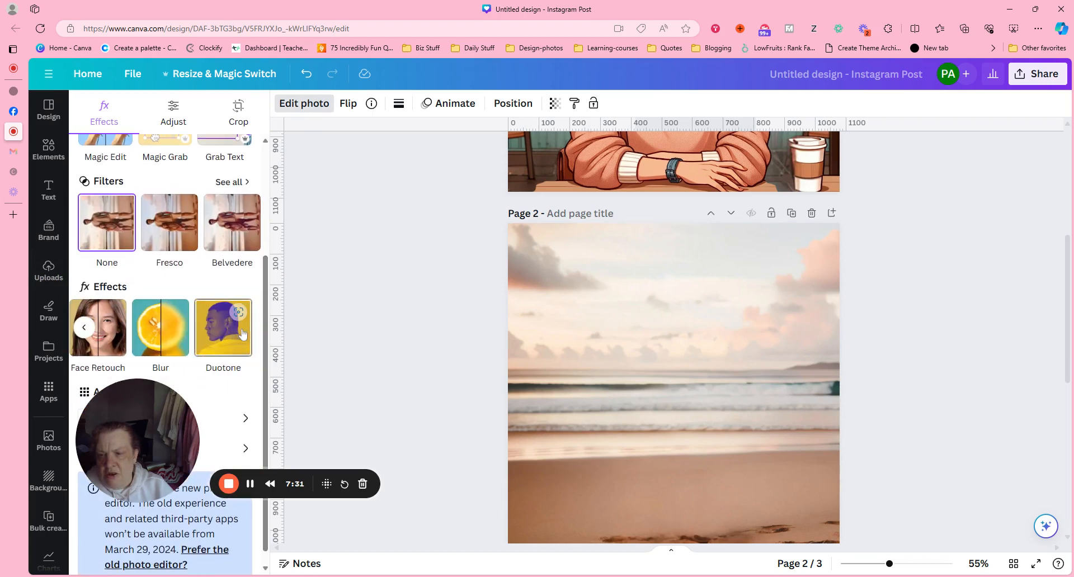
left_click(143, 329)
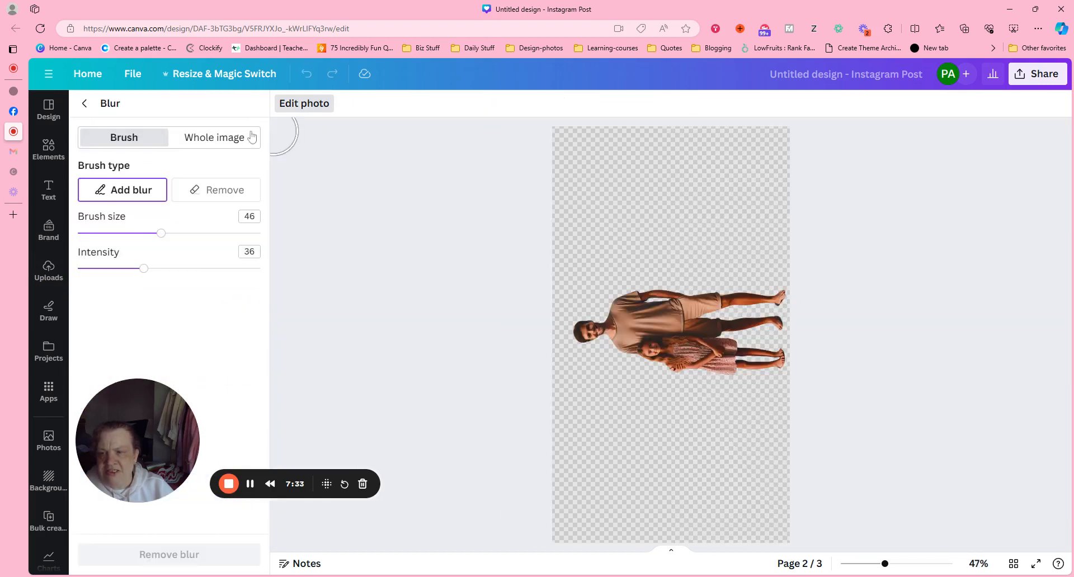
left_click(231, 143)
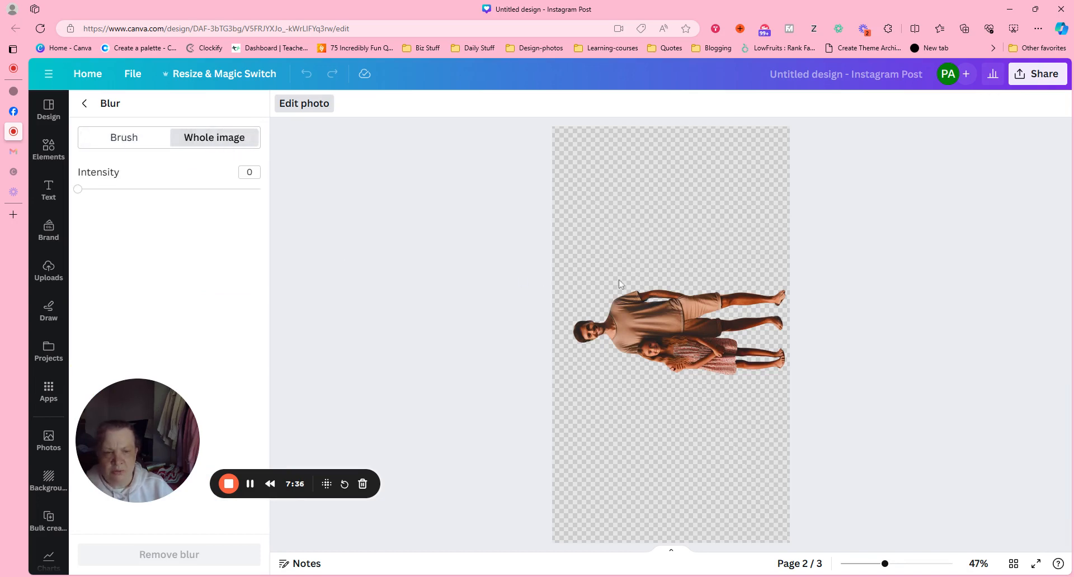
left_click(85, 103)
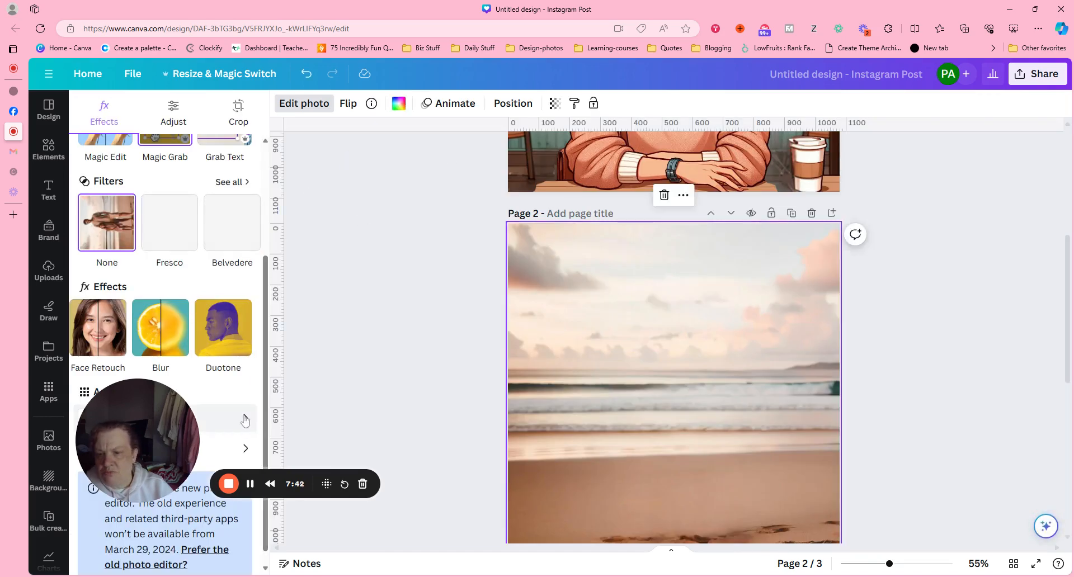
left_click(168, 331)
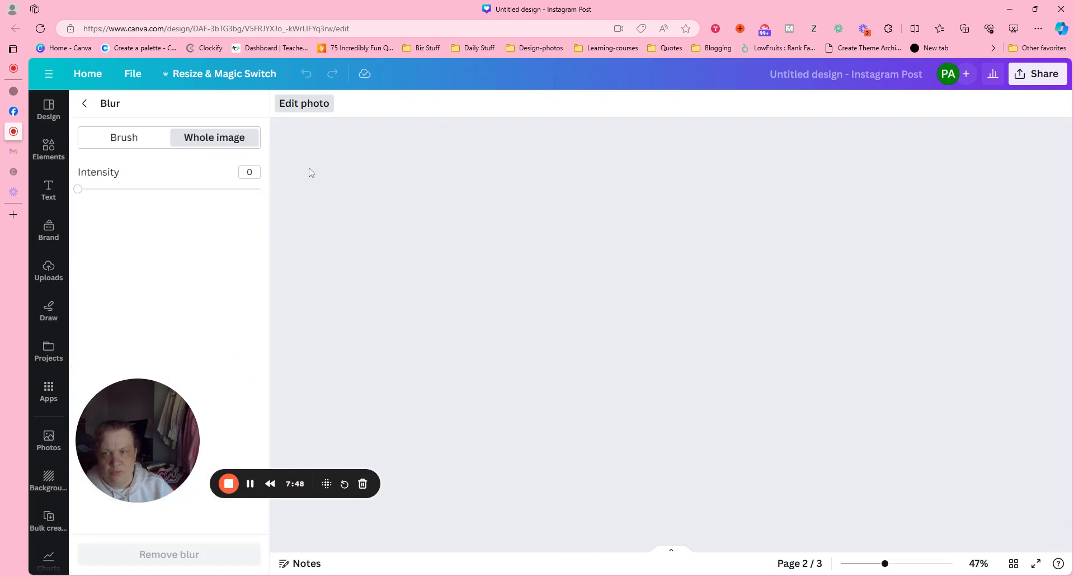
left_click_drag(131, 428, 207, 415)
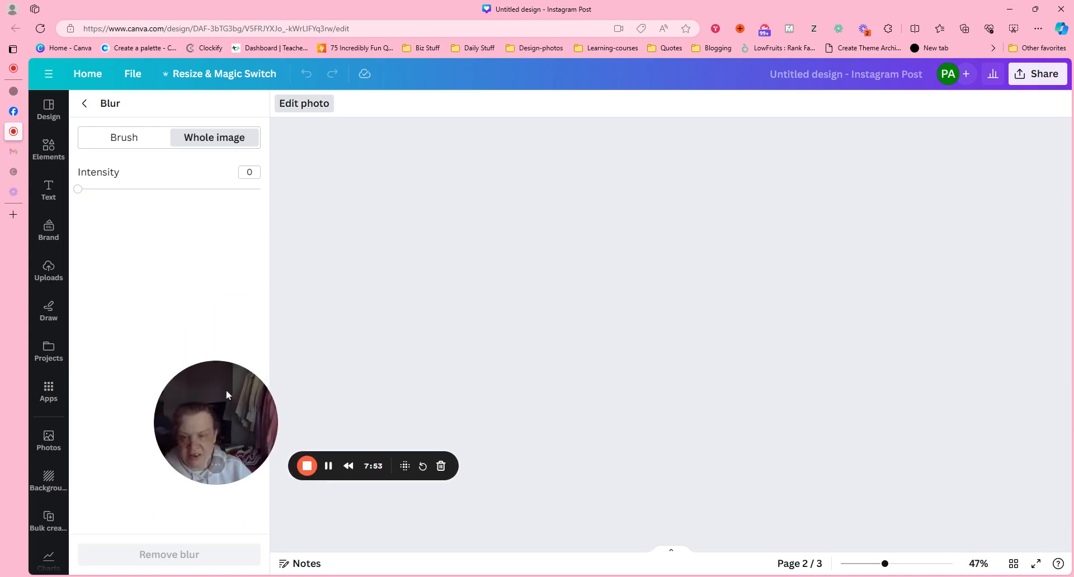
left_click_drag(212, 391, 181, 394)
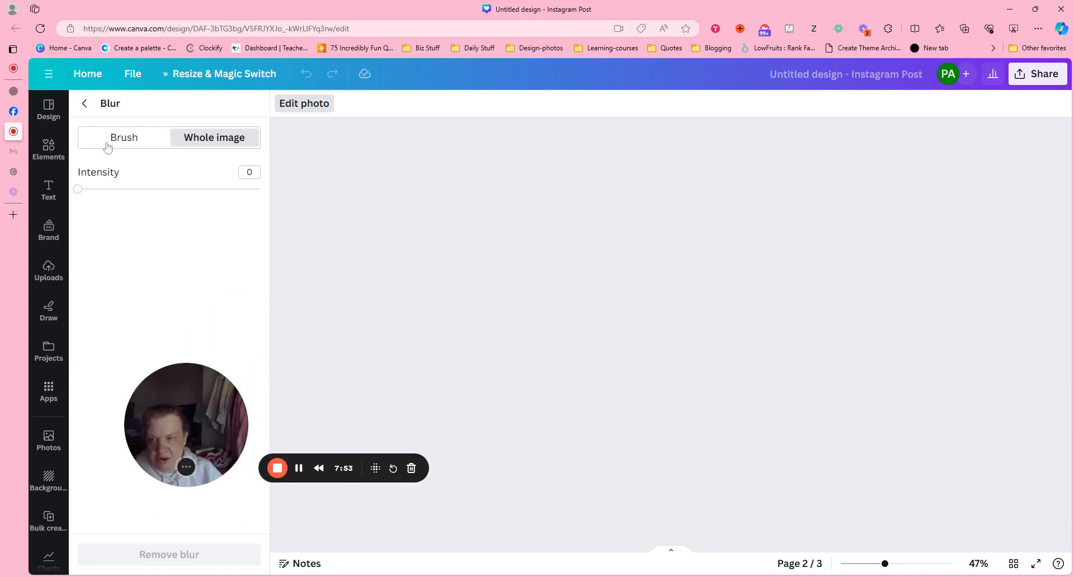
left_click(85, 104)
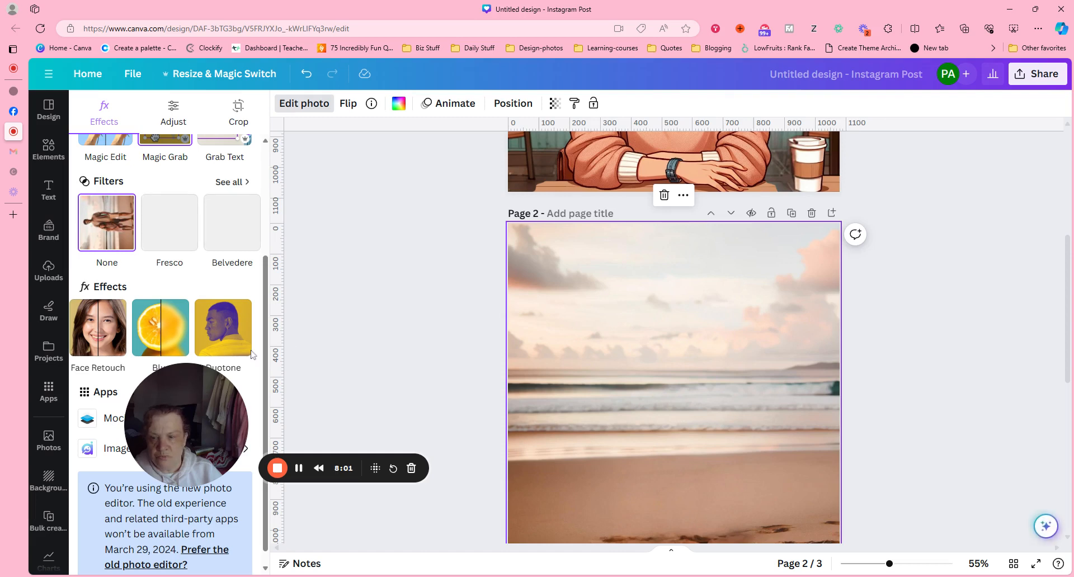
Step: Blur the whole beach background image of page 2 at intensity 78
left_click(162, 351)
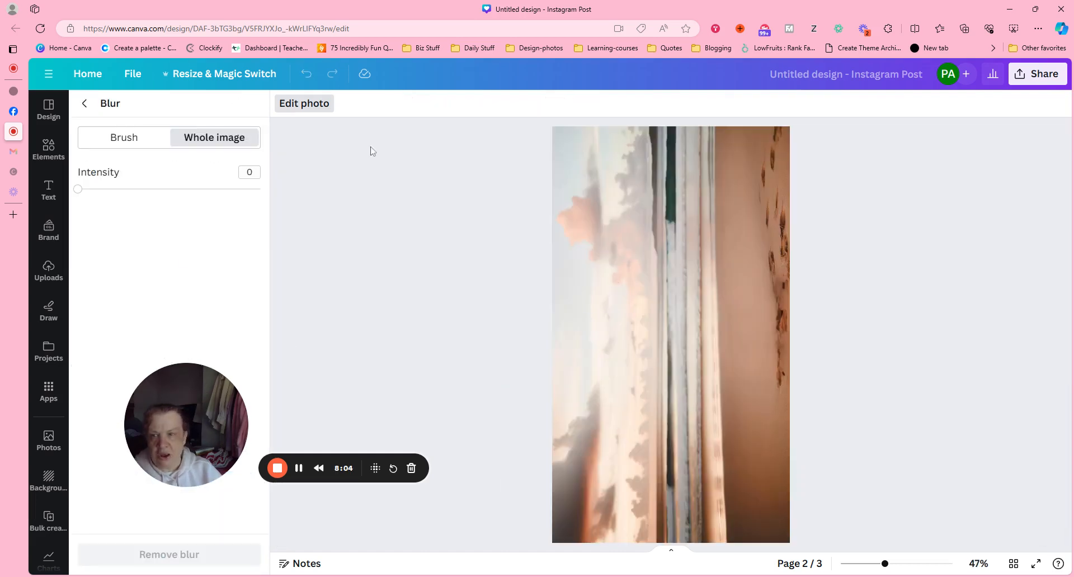
left_click_drag(80, 190, 222, 205)
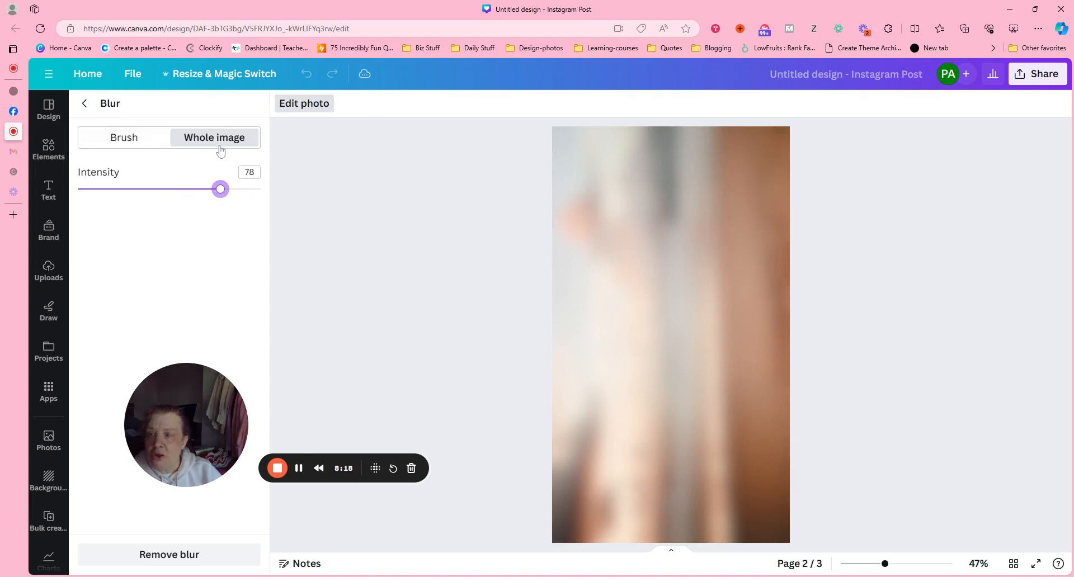
left_click(85, 103)
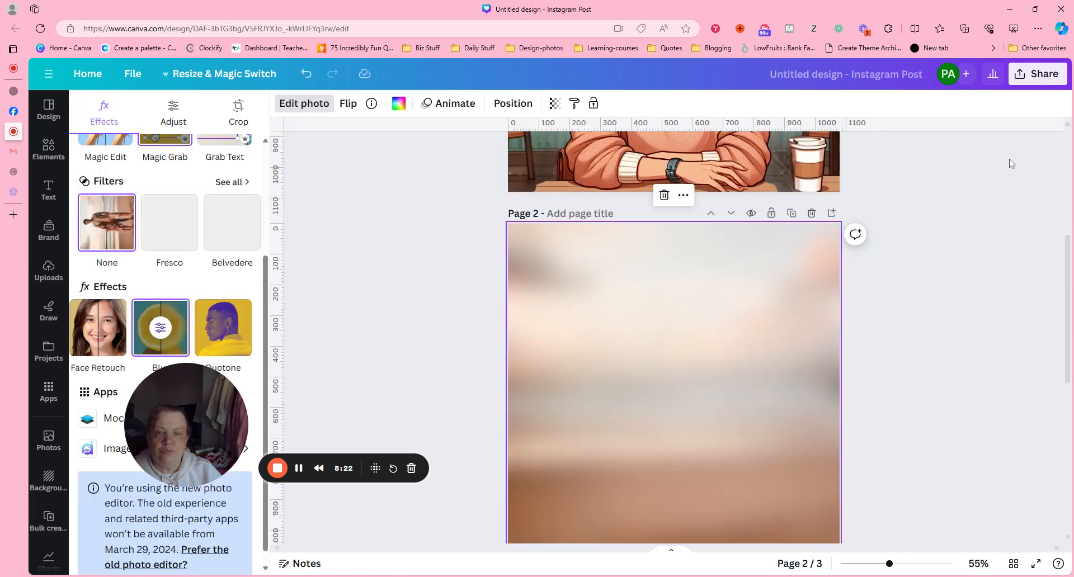
Step: Move the man and girl from page 3 back onto page 2, centred with their feet at the page's lower edge
scroll(1072, 267, "down", 4)
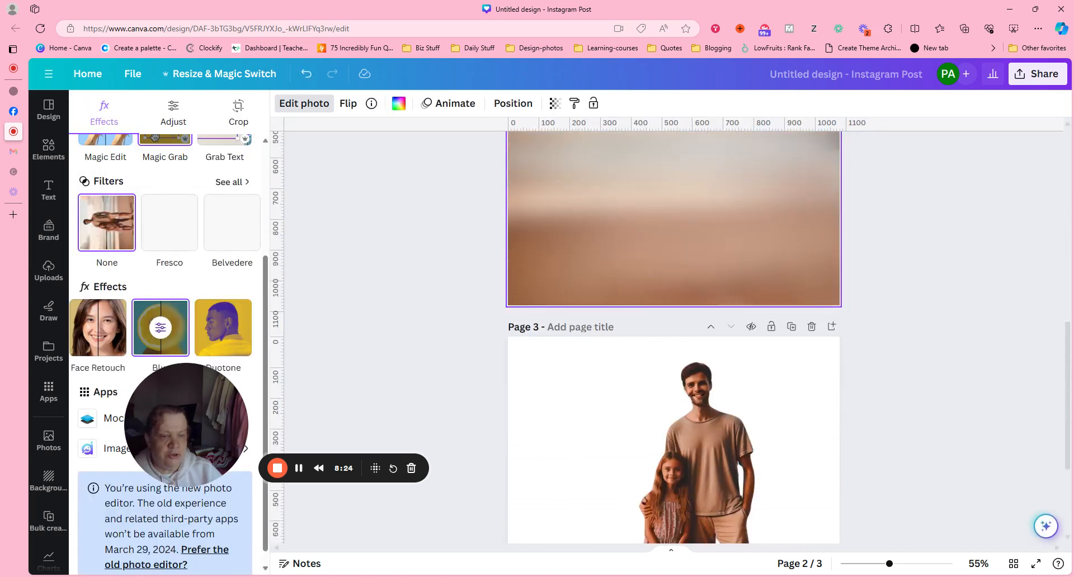
left_click_drag(688, 423, 712, 96)
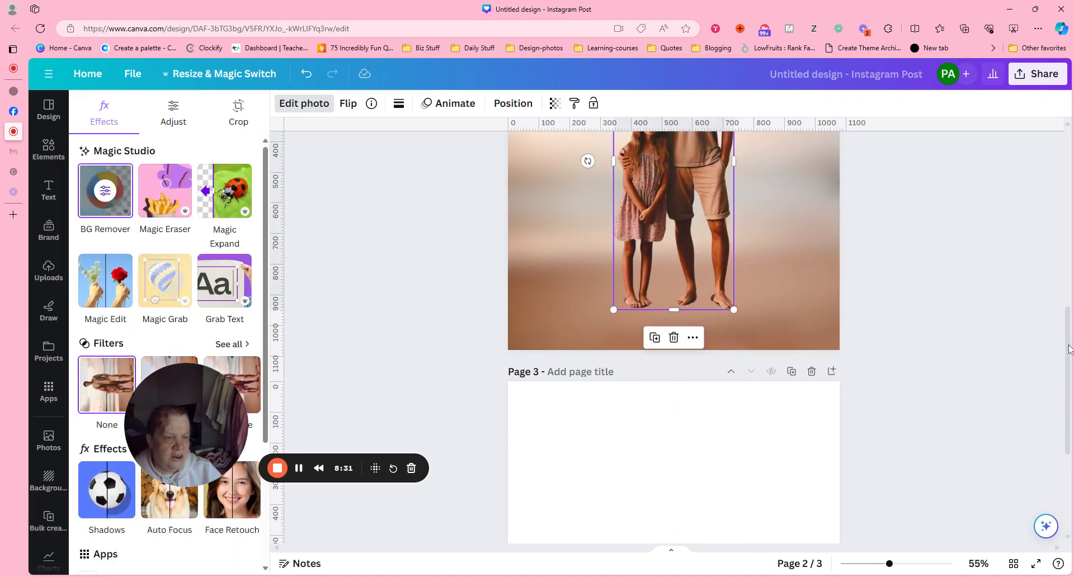
left_click_drag(1069, 349, 1072, 311)
left_click_drag(722, 350, 725, 359)
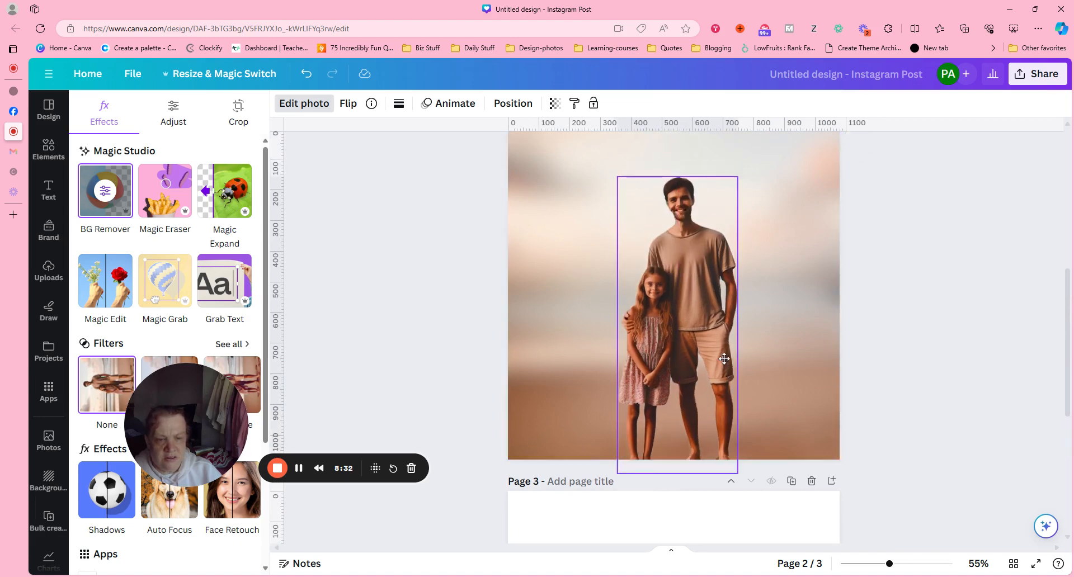
left_click(947, 300)
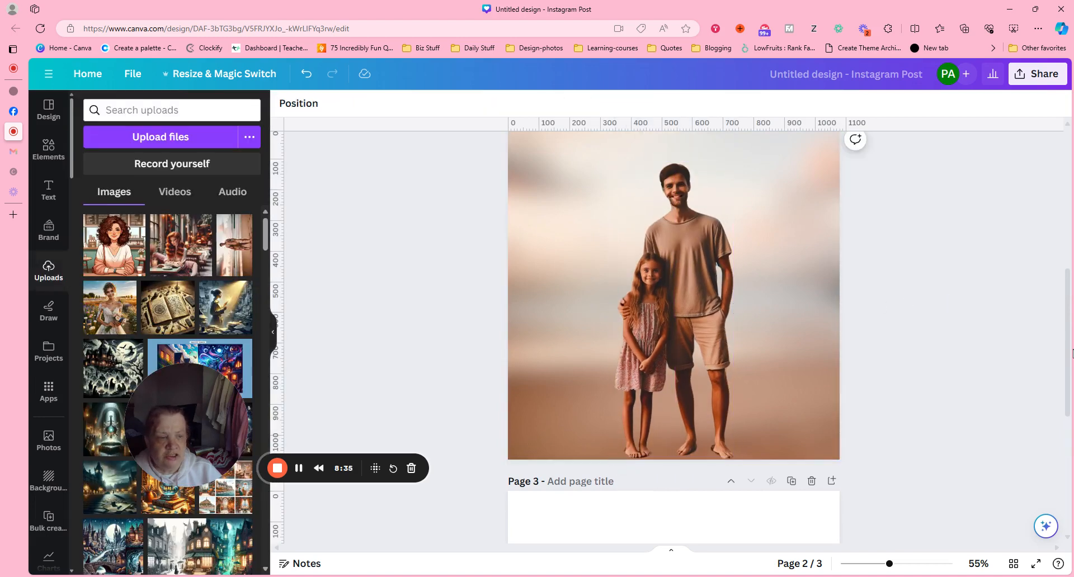
Step: Shift the man and girl towards the right side of the blurred beach background on page 2
scroll(727, 335, "up", 3)
scroll(791, 374, "down", 2)
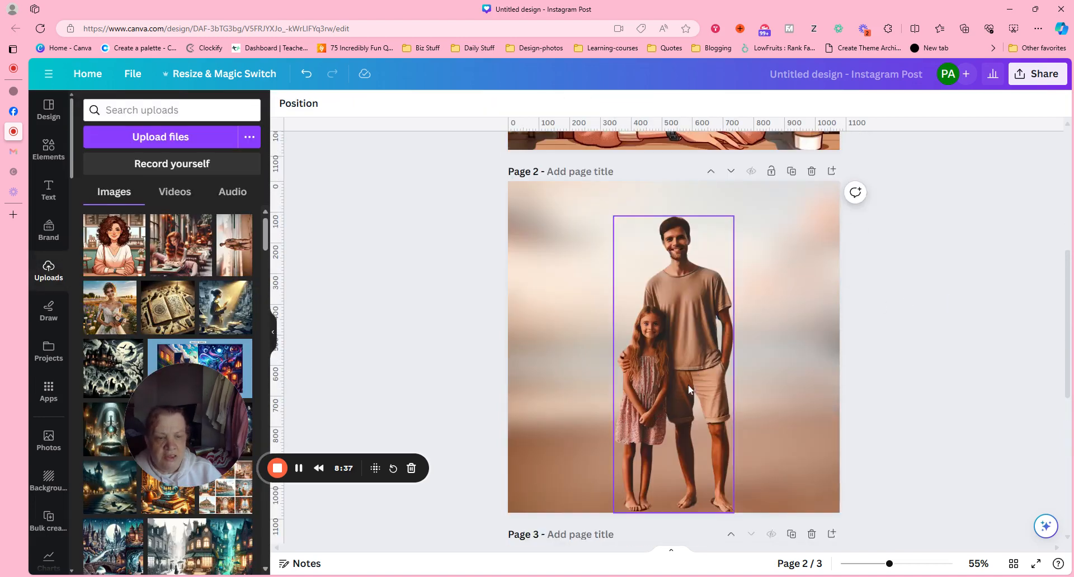
left_click_drag(689, 390, 755, 380)
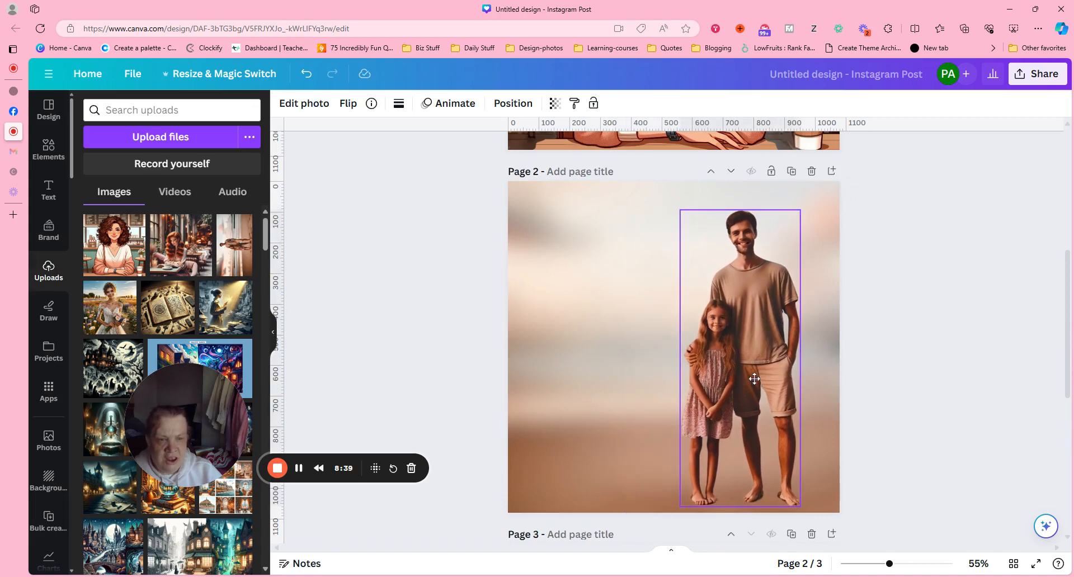
Step: Review the cut-out figures over their blurred backgrounds on pages 1 and 2, including the photo effects of page 2's beach background
left_click(613, 247)
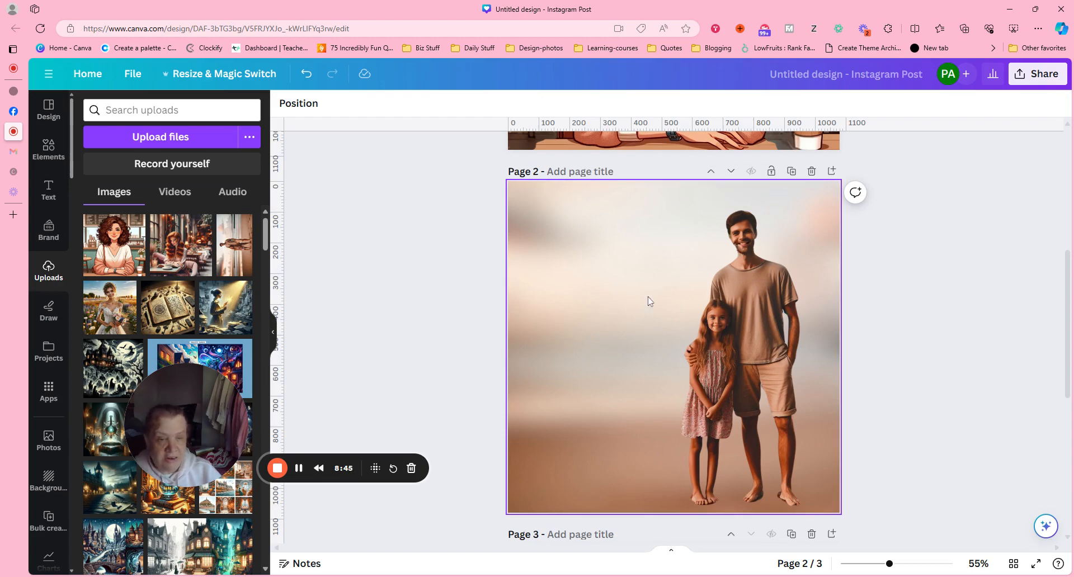
scroll(996, 332, "up", 5)
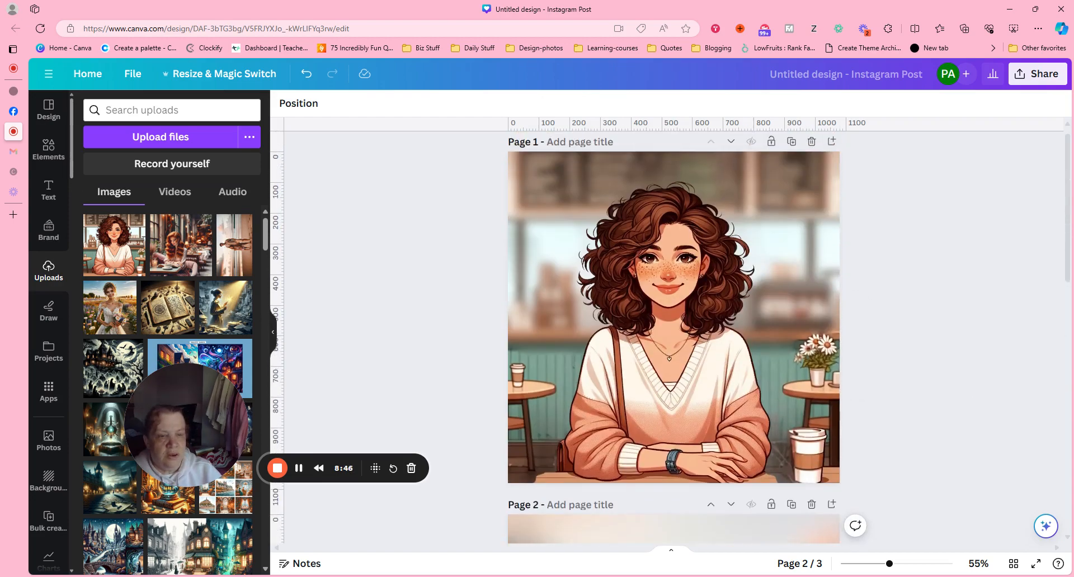
scroll(673, 336, "down", 10)
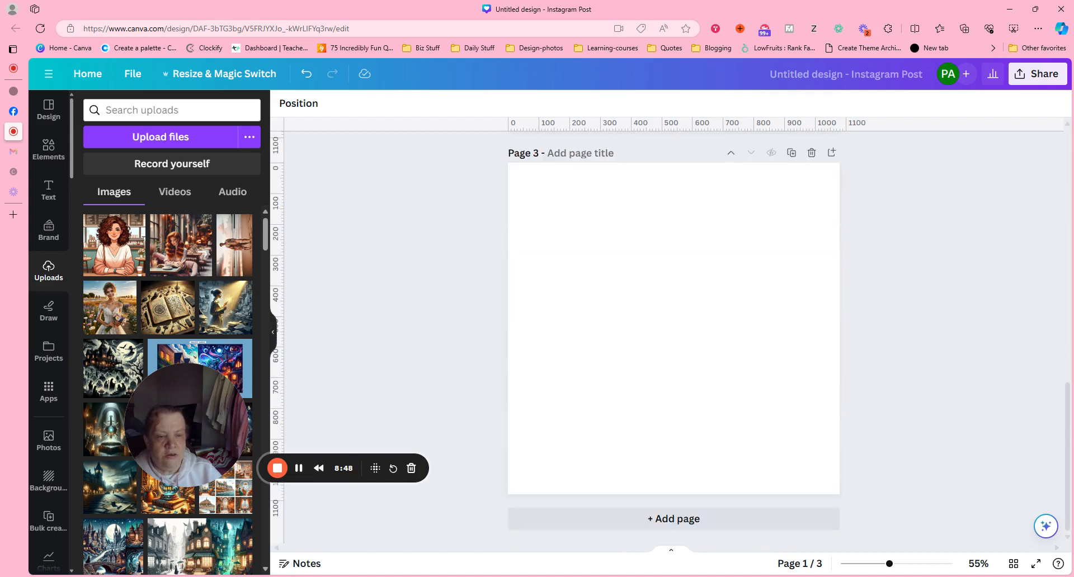
left_click_drag(158, 421, 151, 394)
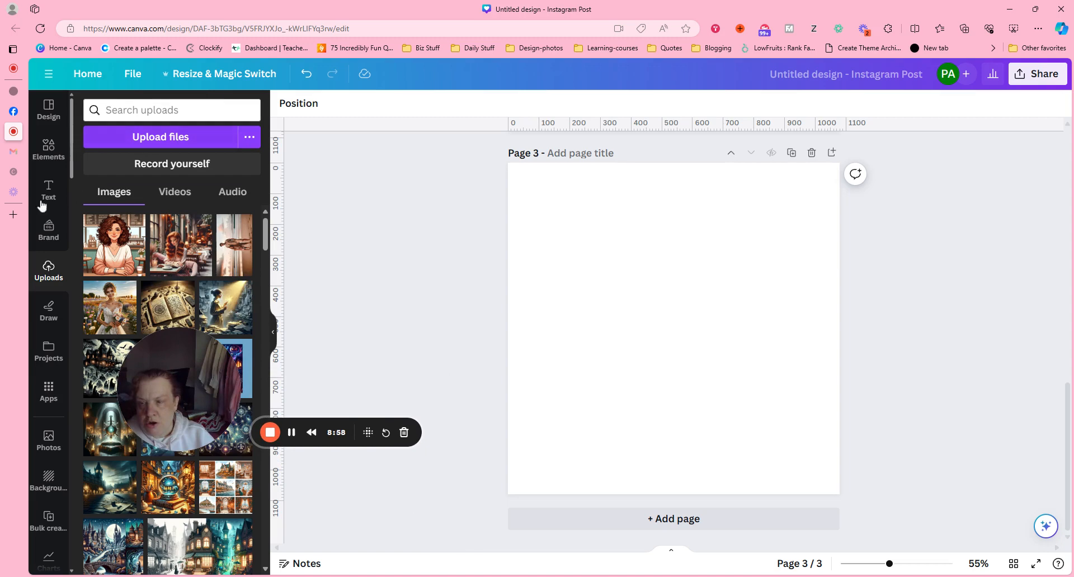
left_click(566, 192)
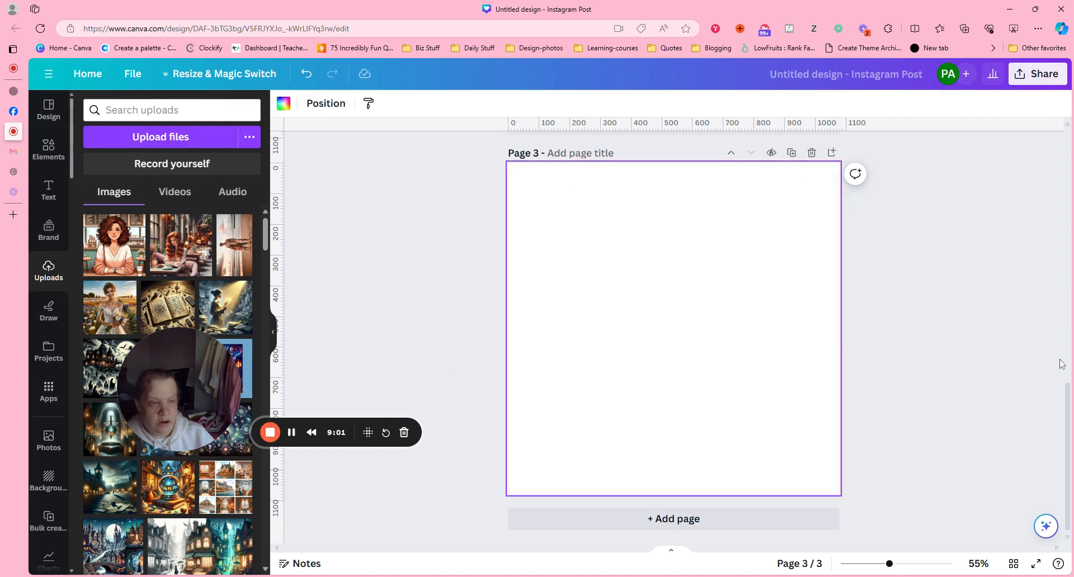
left_click_drag(1068, 385, 1065, 288)
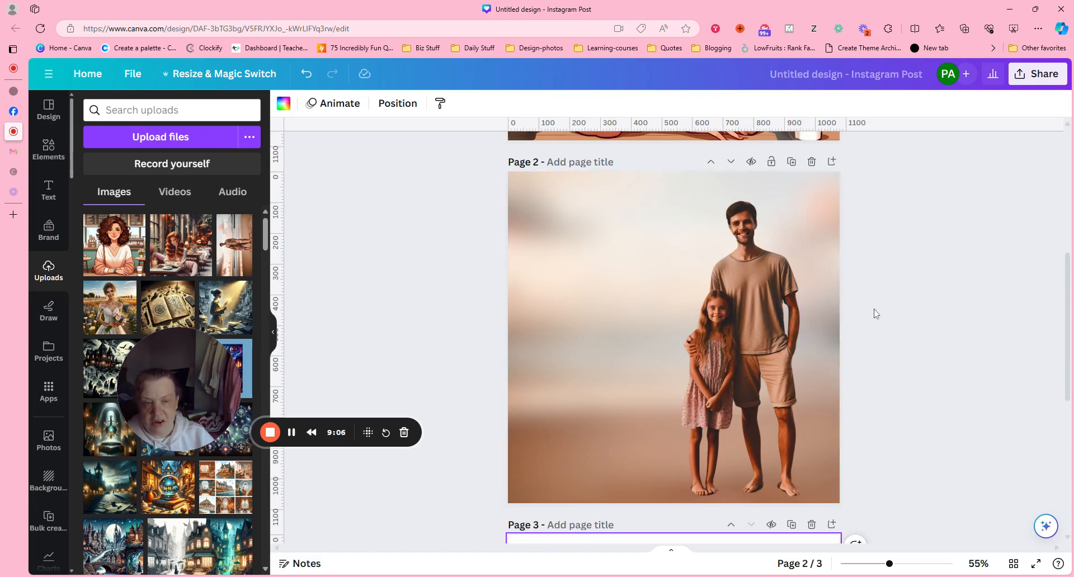
left_click(582, 280)
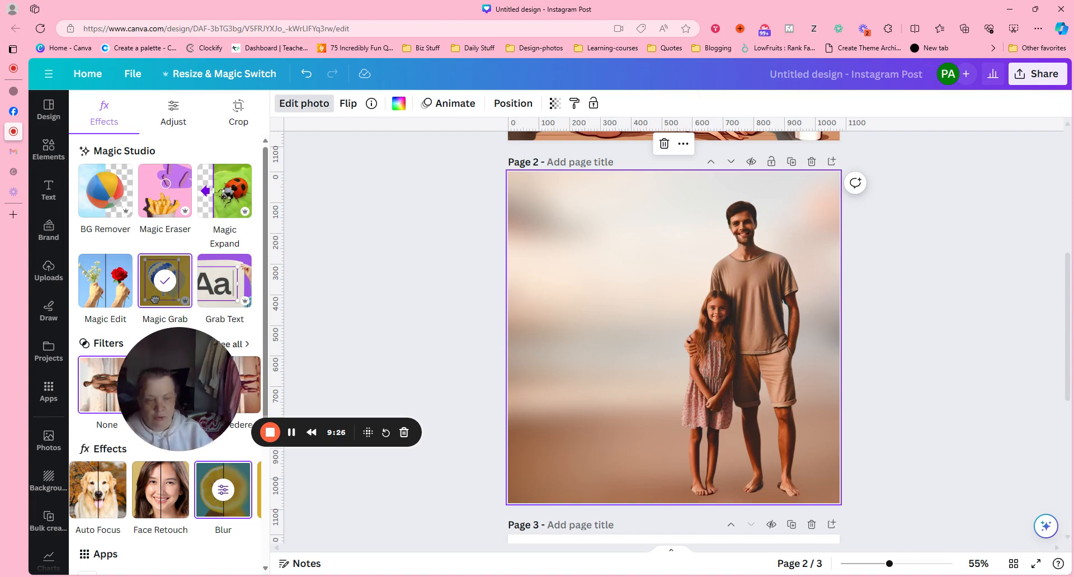
scroll(1070, 289, "up", 5)
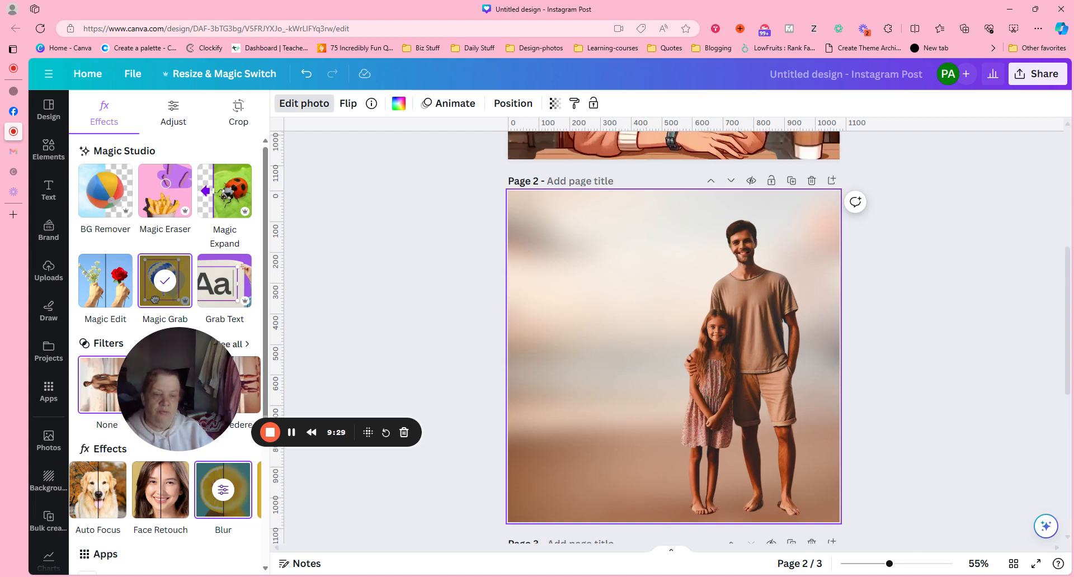
scroll(671, 336, "down", 6)
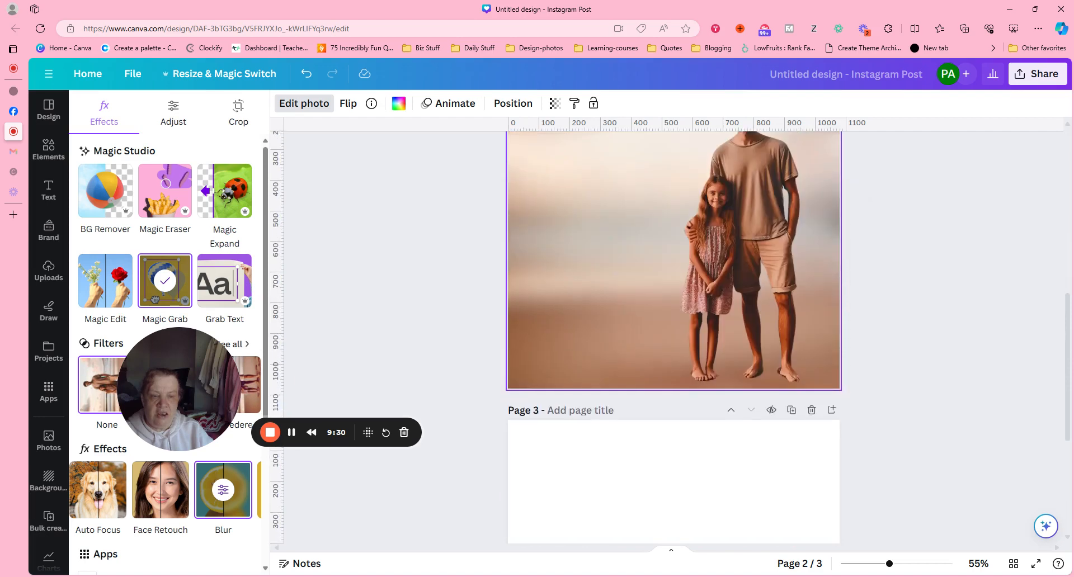
scroll(671, 335, "up", 6)
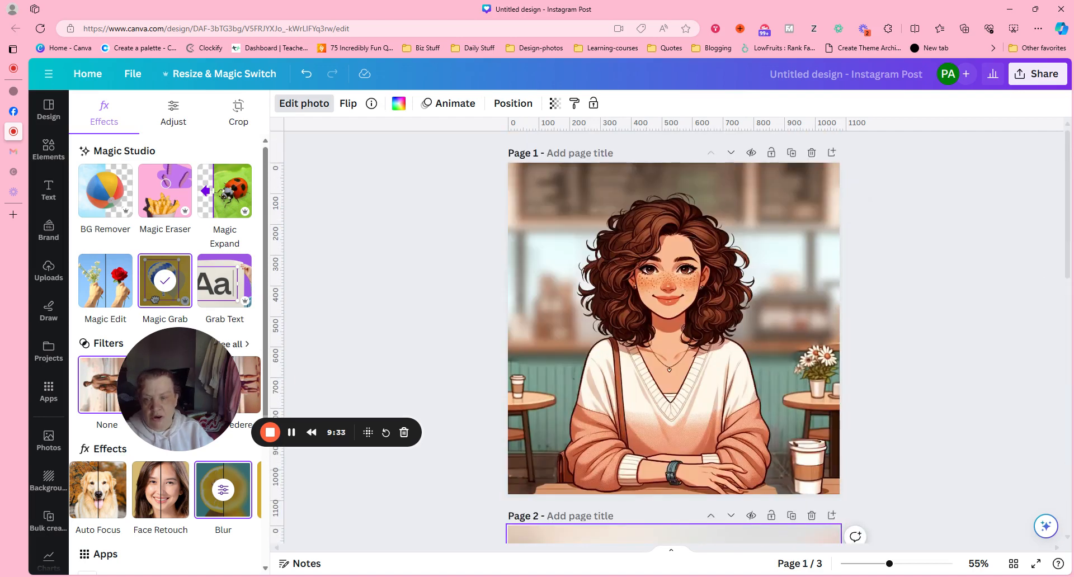